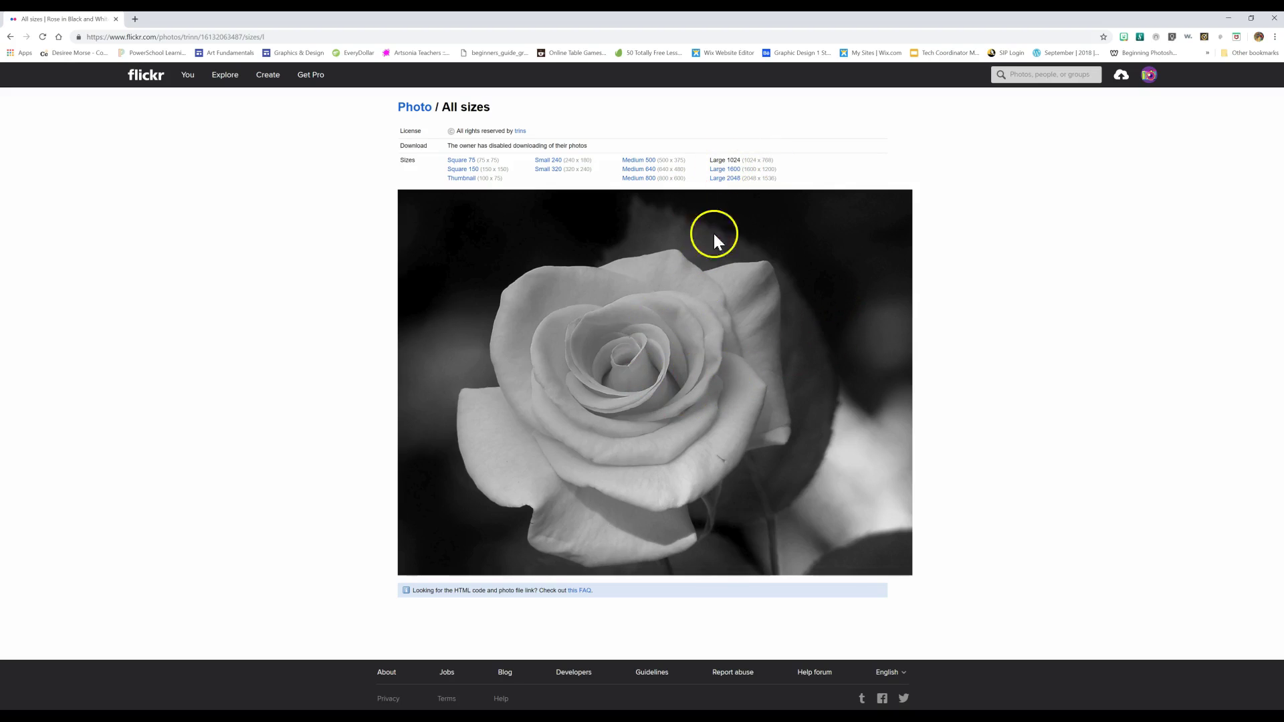
# Check the download permission and available sizes of the Rose in Black and White photo, and browse the photographer's photostream for other images.
pyautogui.click(733, 175)
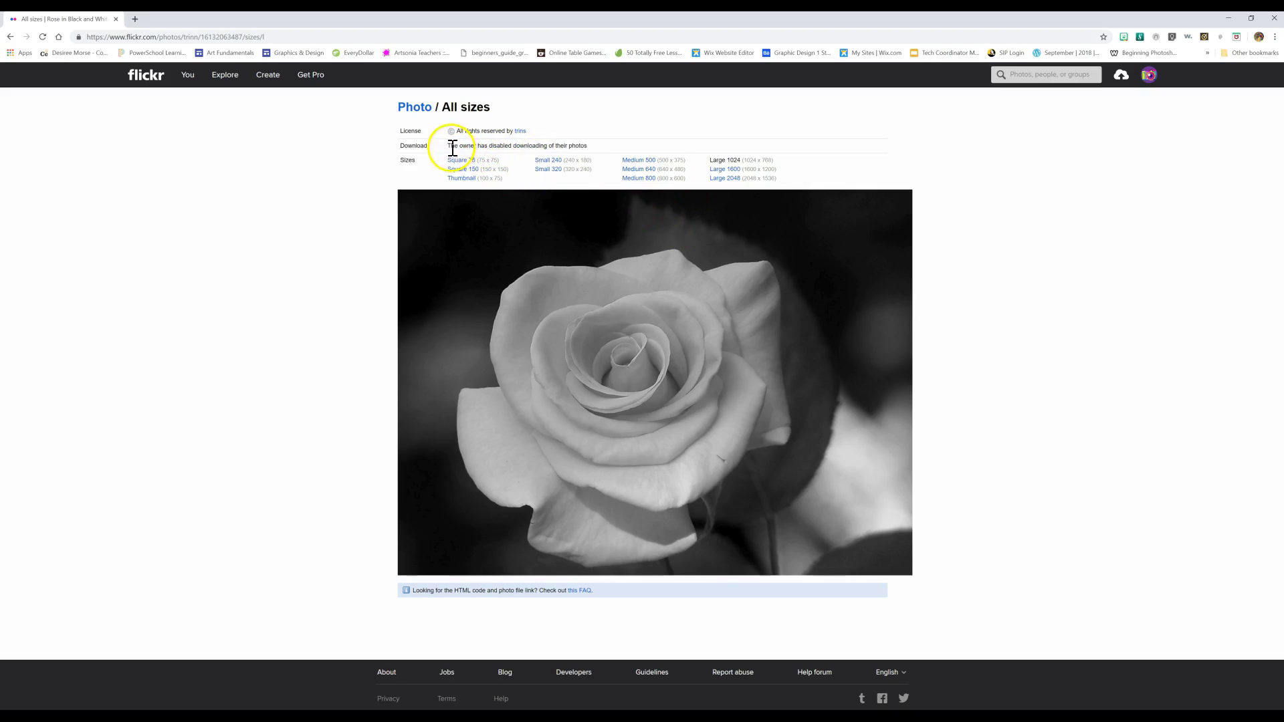
pyautogui.moveTo(581, 145); pyautogui.dragTo(588, 146)
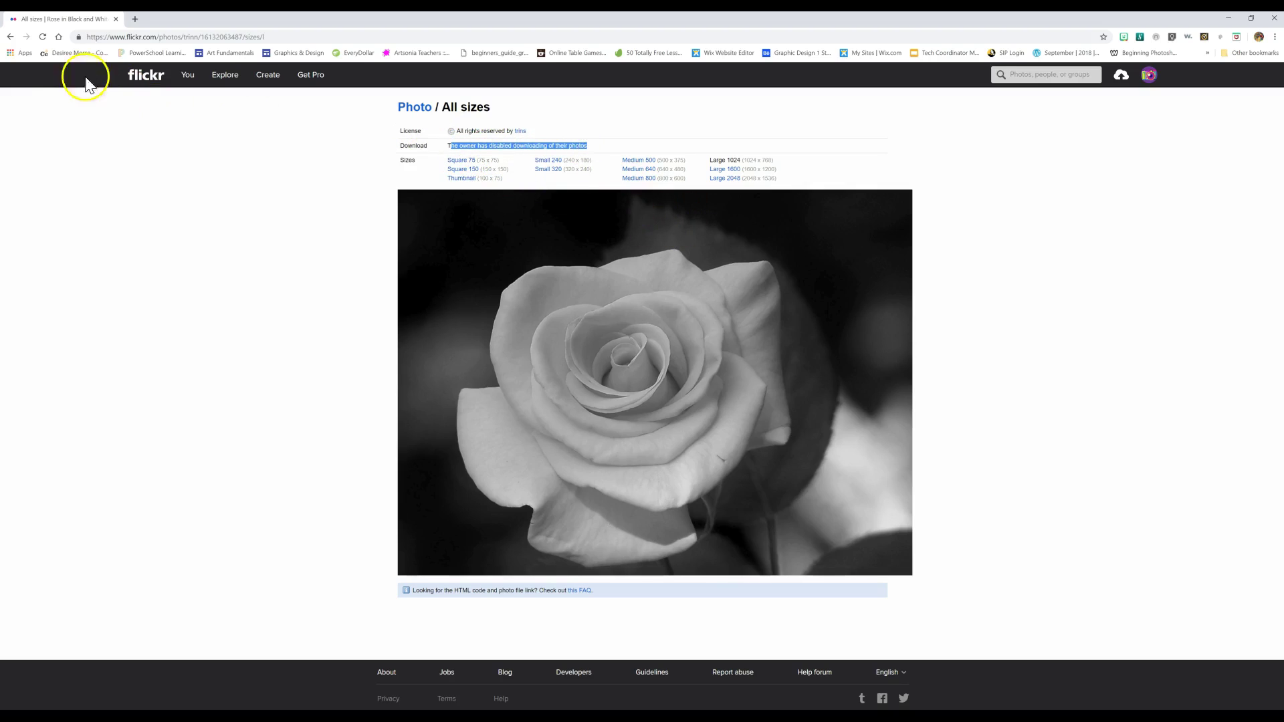
pyautogui.click(9, 36)
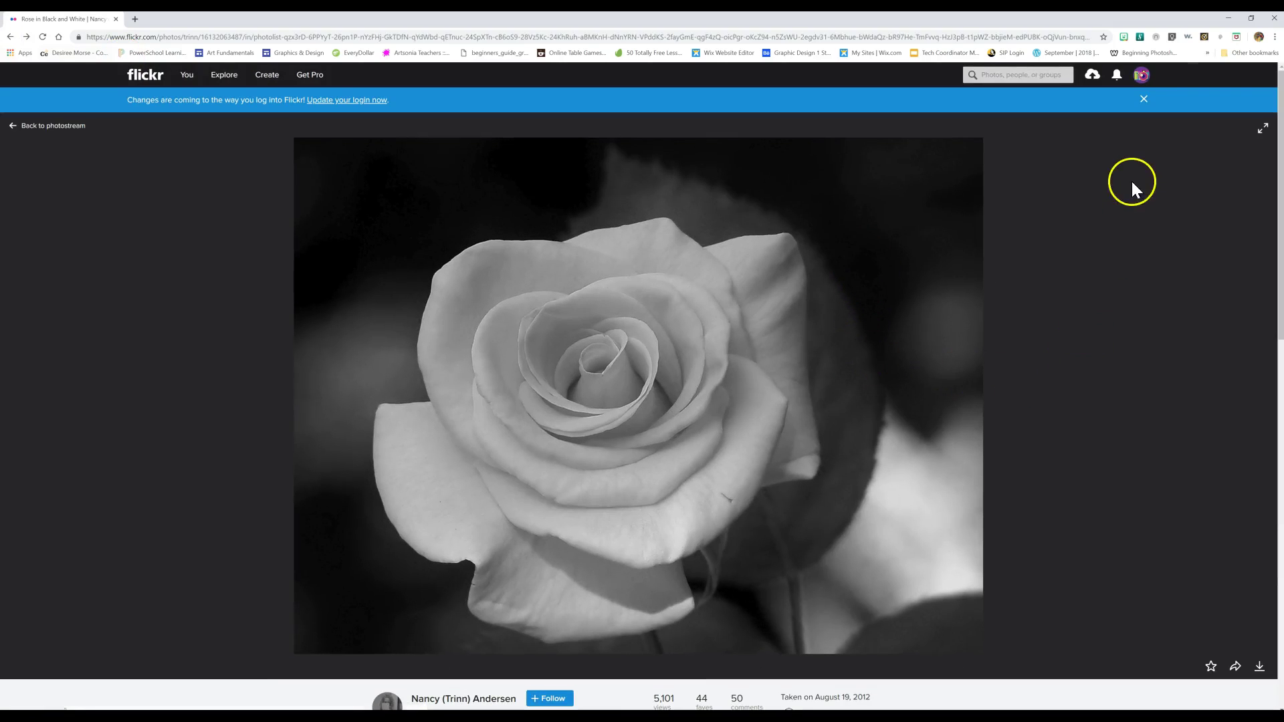
pyautogui.click(1144, 102)
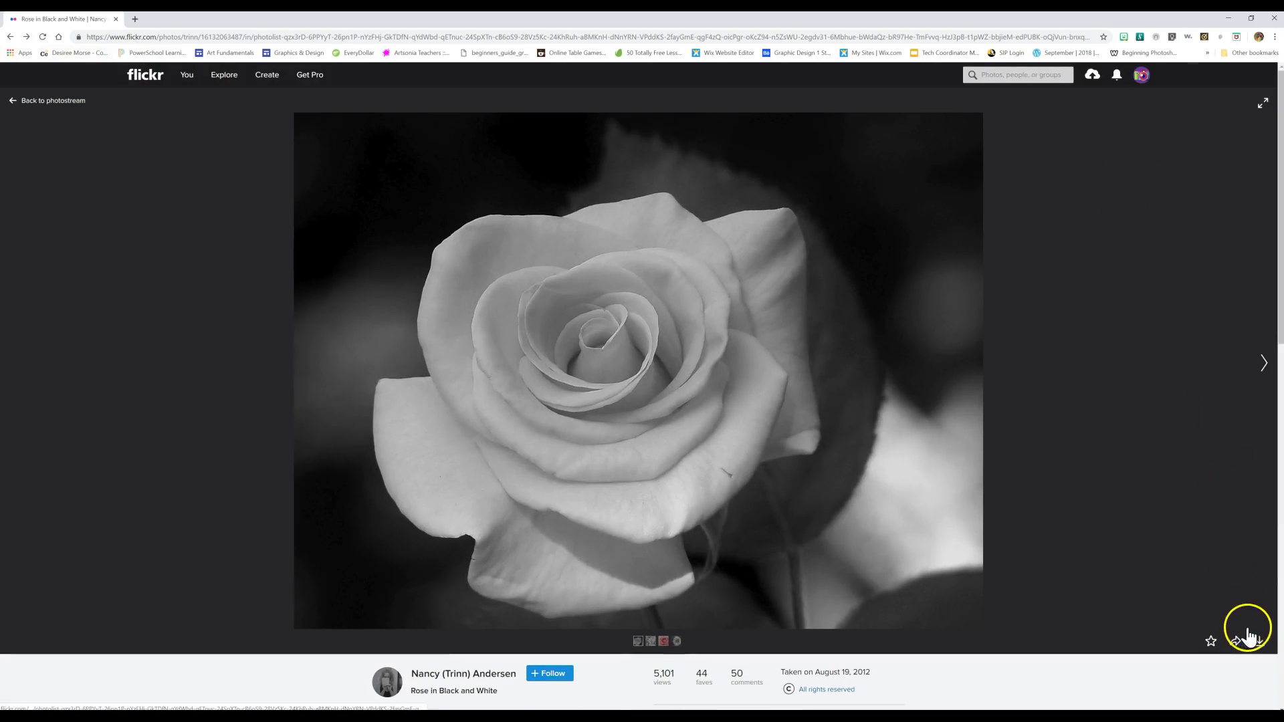
pyautogui.click(45, 103)
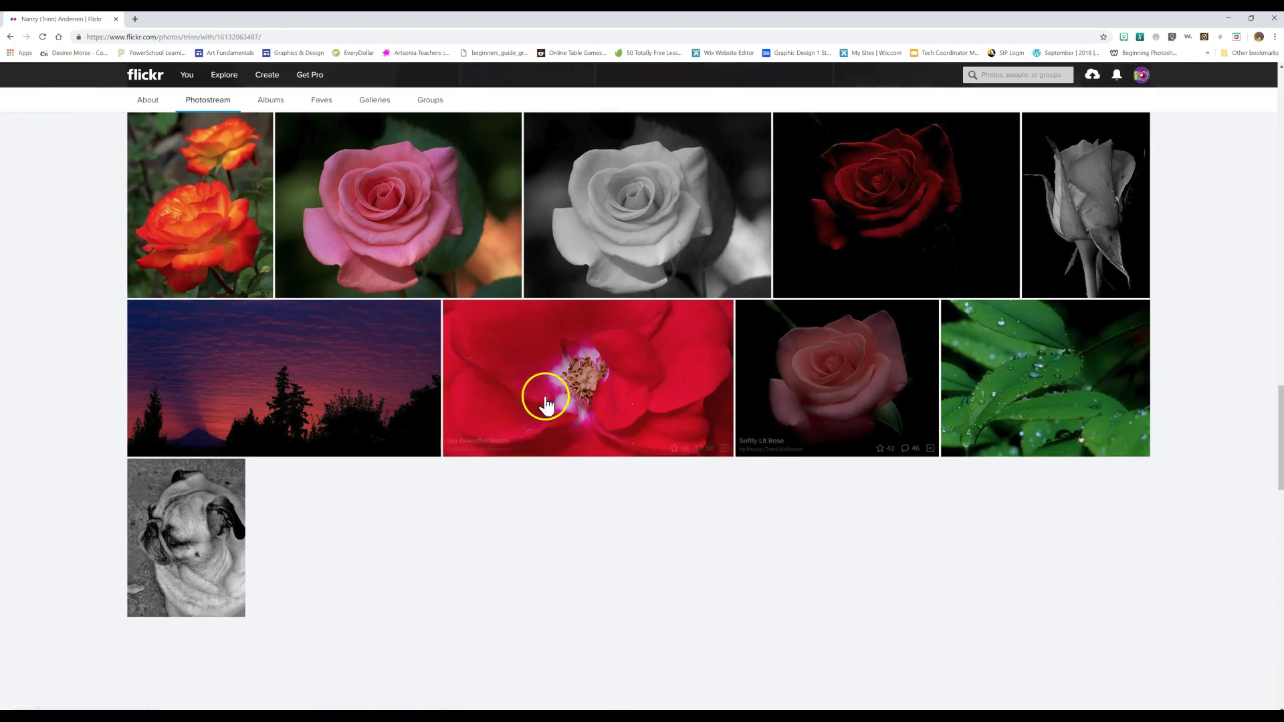
pyautogui.scroll(-5, 86, 694)
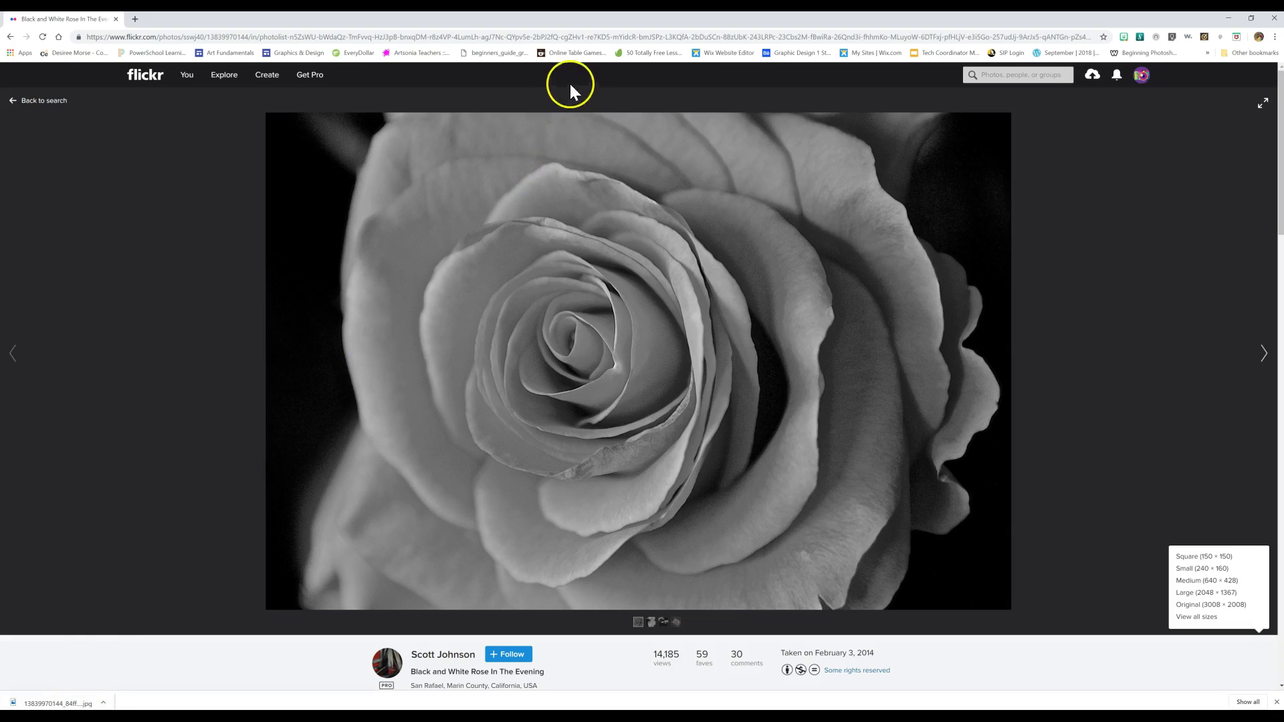
# Switch to Photoshop and open the downloaded black and white rose JPG there as its own document.
pyautogui.moveTo(574, 27); pyautogui.dragTo(1103, 40)
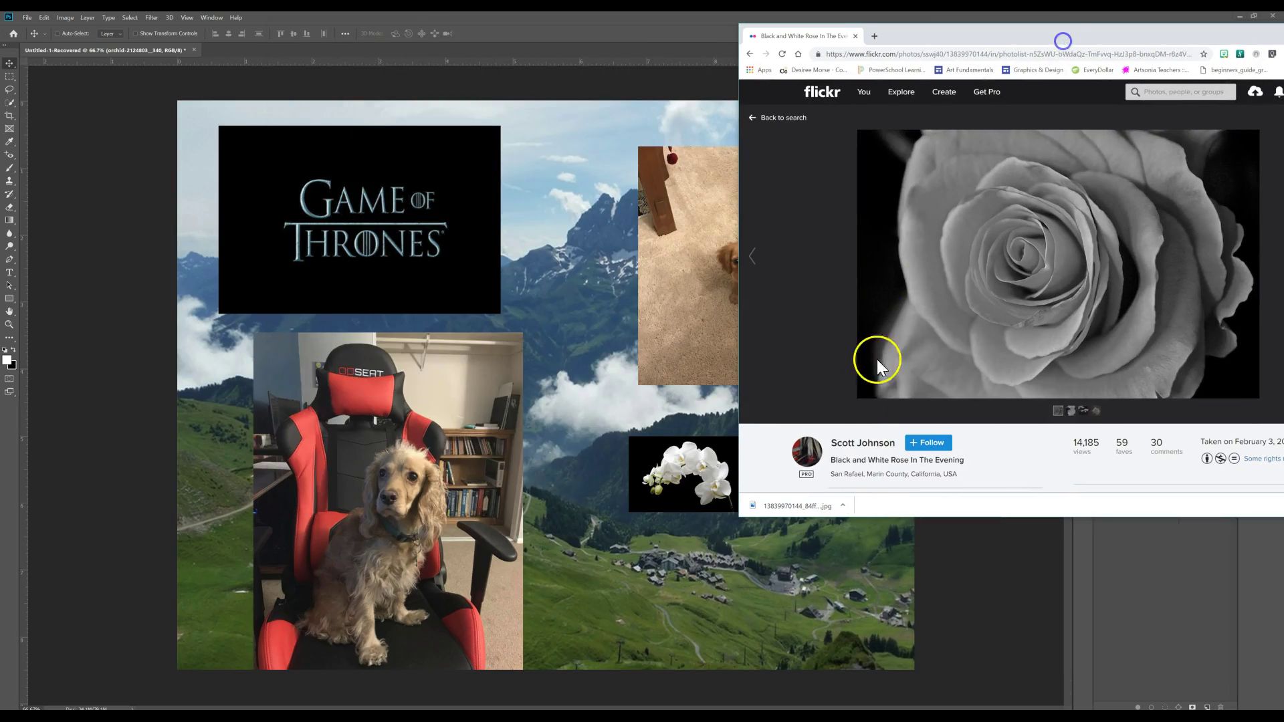
pyautogui.moveTo(802, 512); pyautogui.dragTo(408, 221)
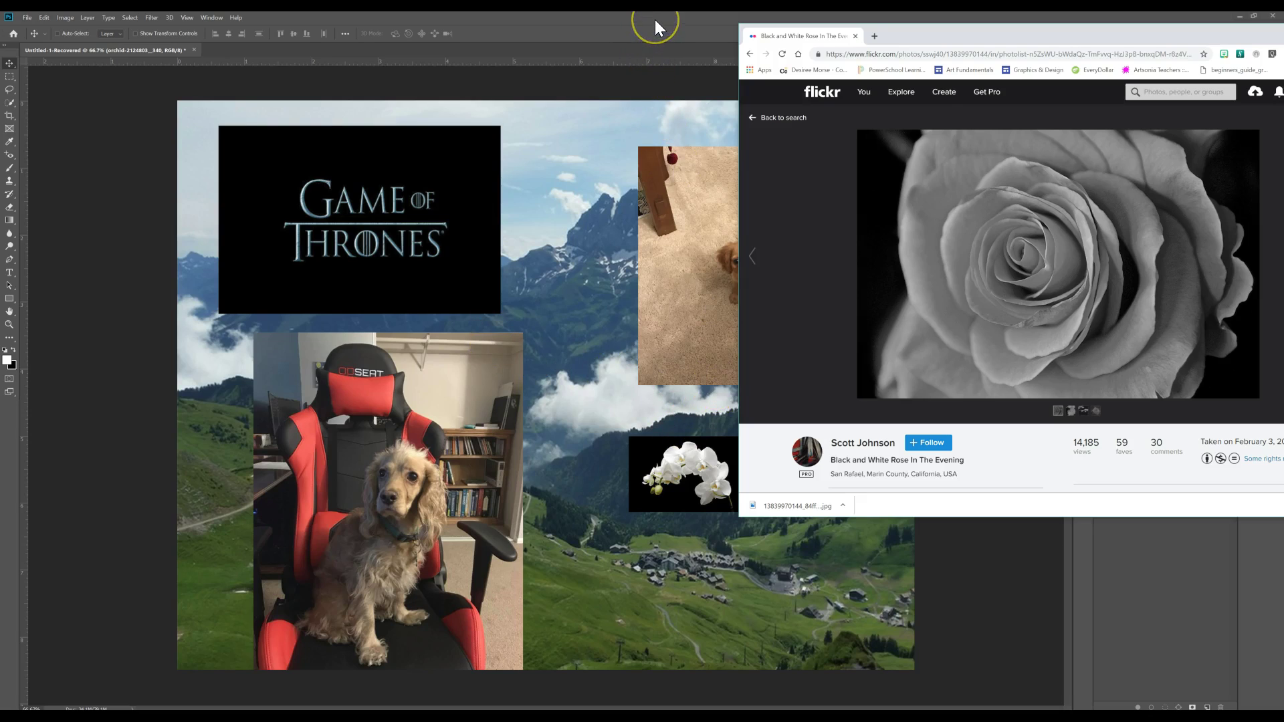
pyautogui.rightClick(828, 509)
pyautogui.click(832, 511)
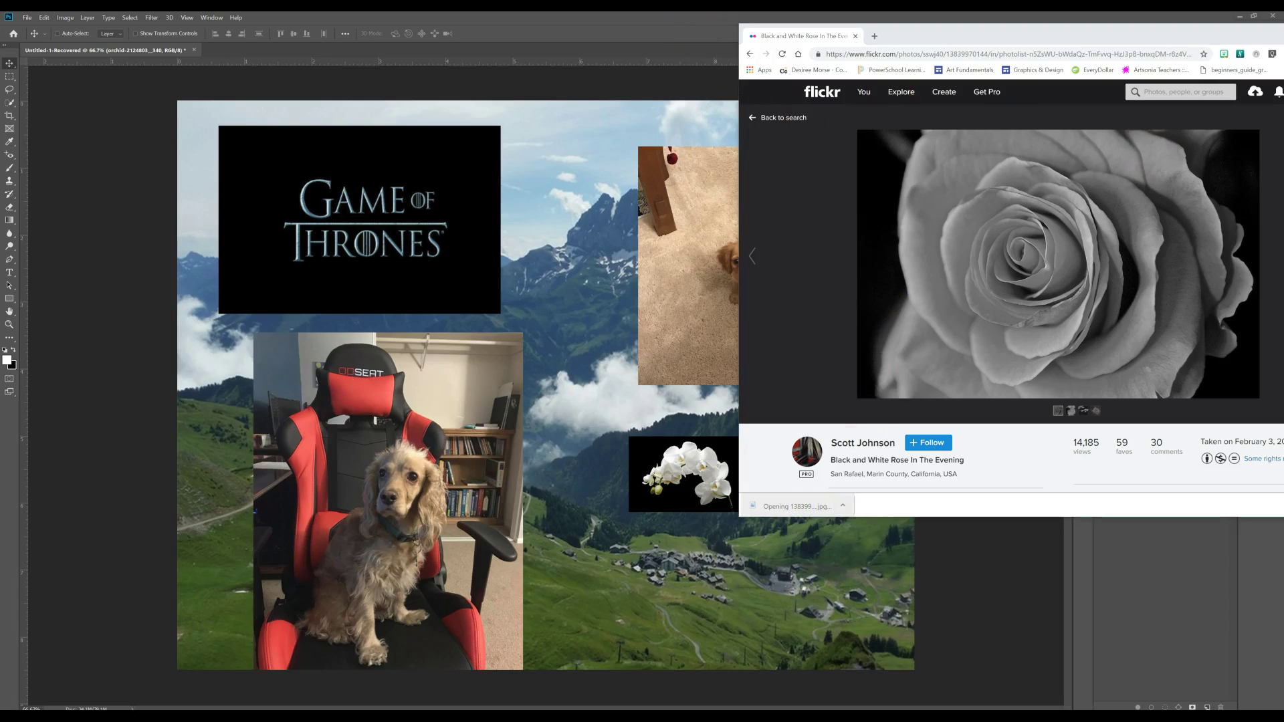
pyautogui.moveTo(722, 16); pyautogui.dragTo(399, 438)
pyautogui.click(817, 255)
pyautogui.click(907, 45)
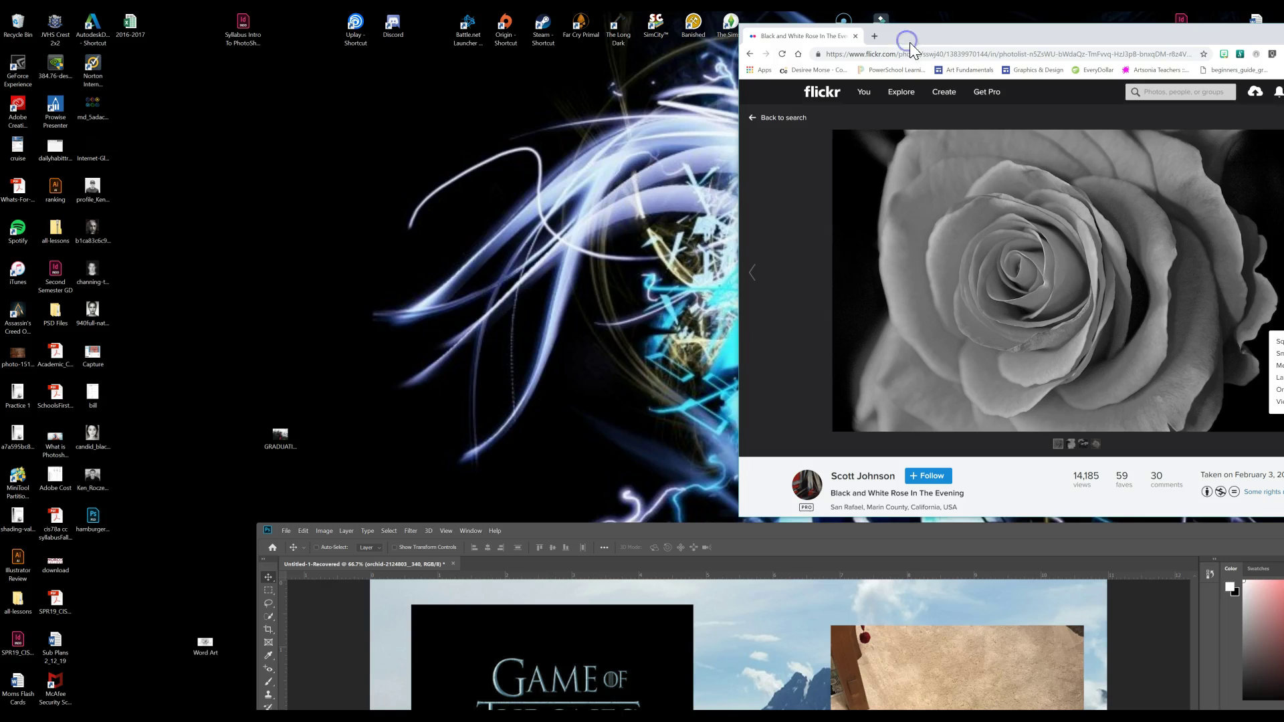
pyautogui.doubleClick(760, 529)
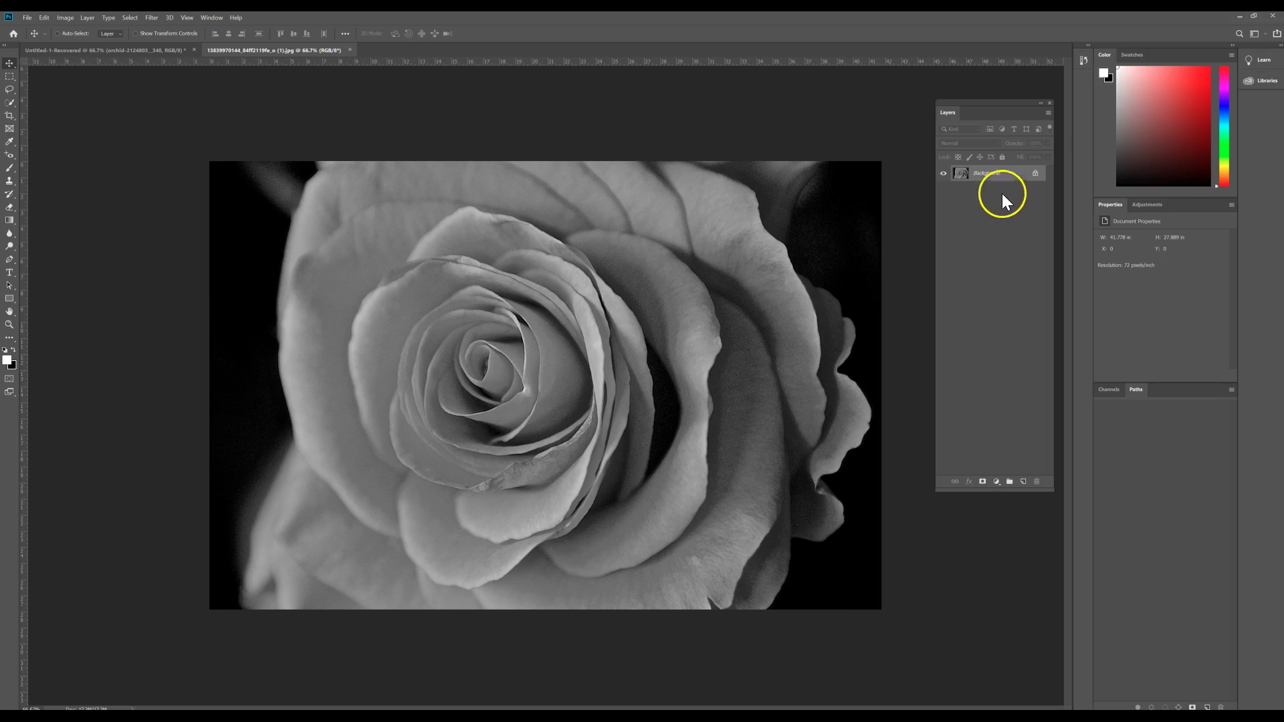
# Duplicate the rose's Background layer and hide the original.
pyautogui.moveTo(1002, 177); pyautogui.dragTo(1024, 480)
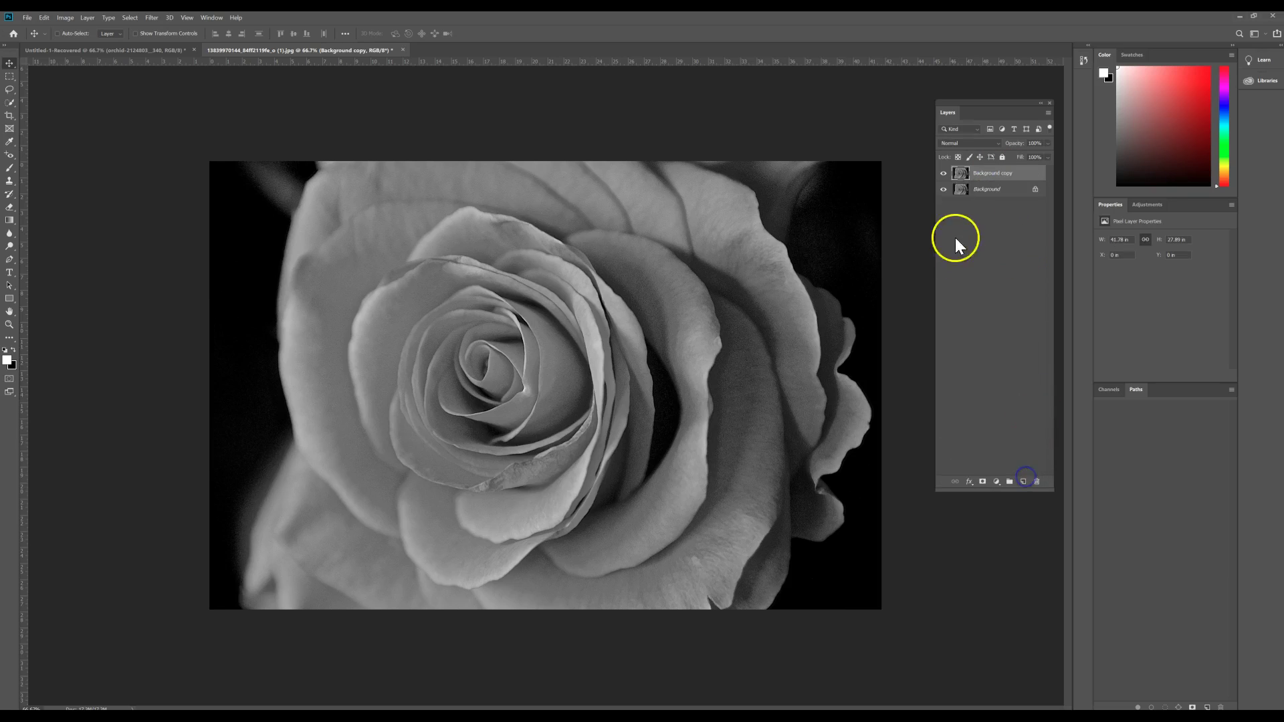
pyautogui.click(943, 189)
# Tint the rose deep blue with a colorized Hue/Saturation adjustment layer, using hue 230, strong saturation and lightness -14.
pyautogui.click(996, 481)
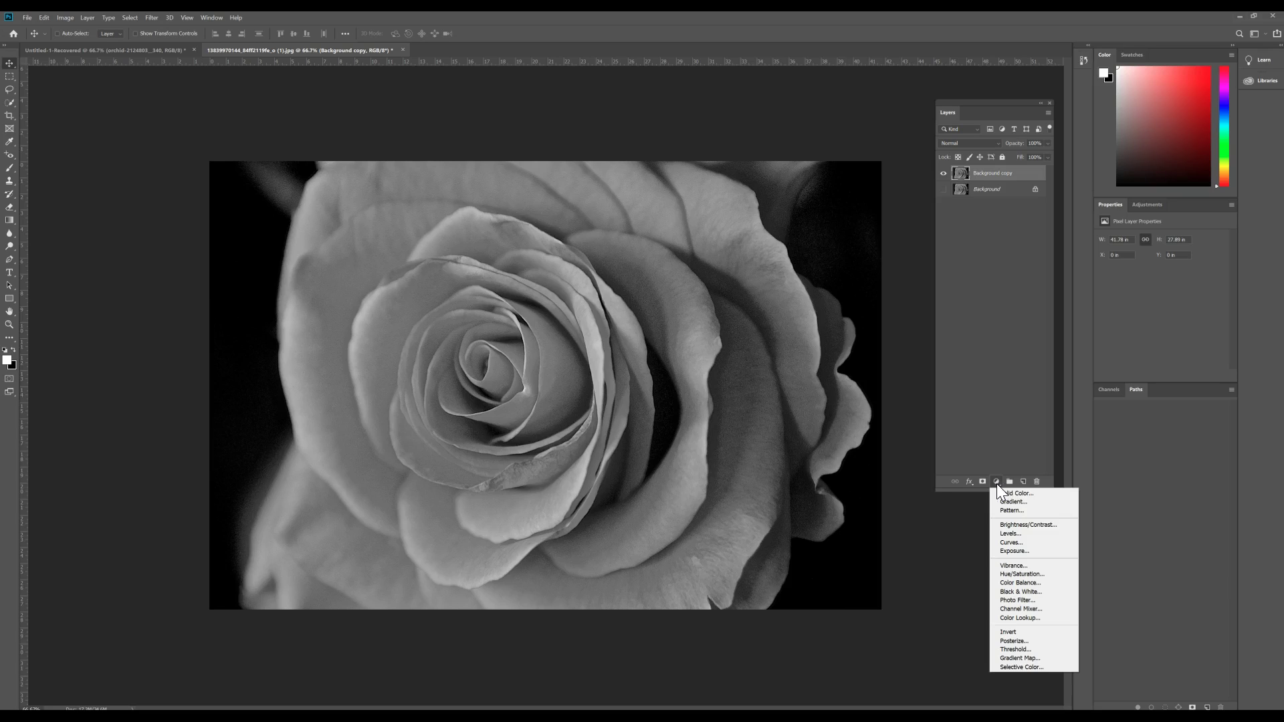
pyautogui.click(1025, 575)
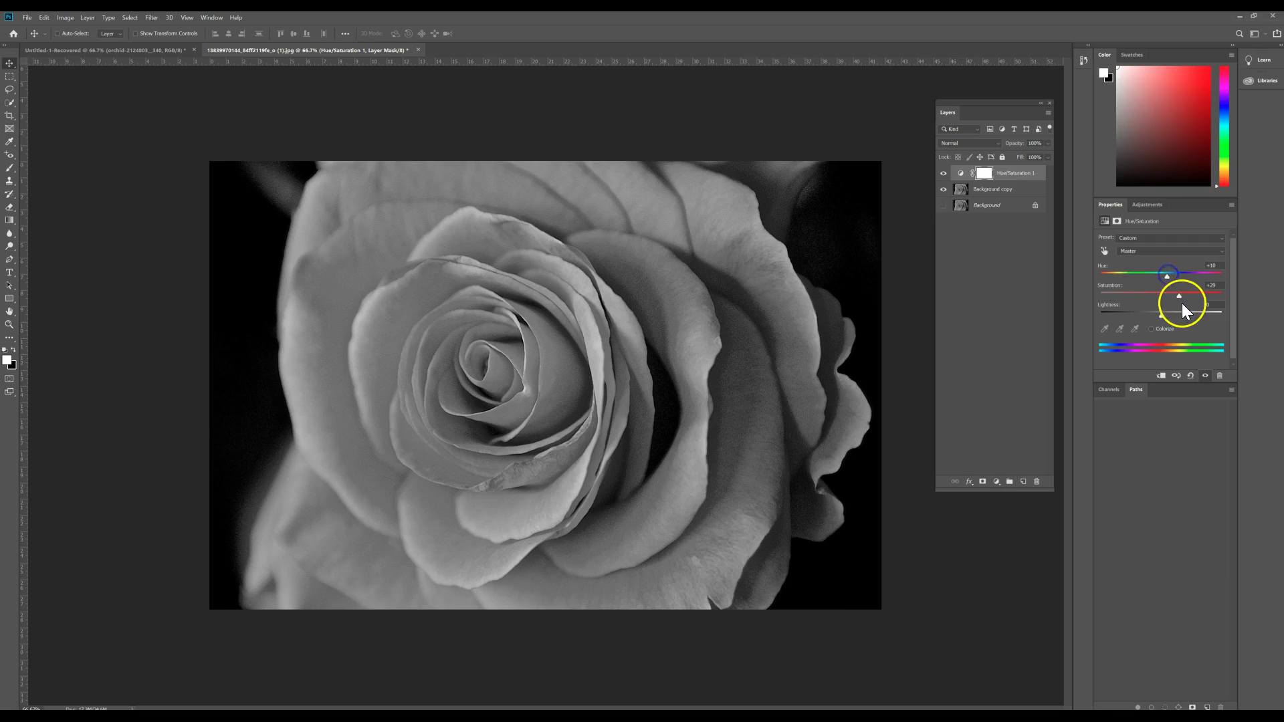
pyautogui.moveTo(1181, 296)
pyautogui.mouseDown()
pyautogui.moveTo(1142, 299)
pyautogui.moveTo(1162, 295)
pyautogui.mouseUp()
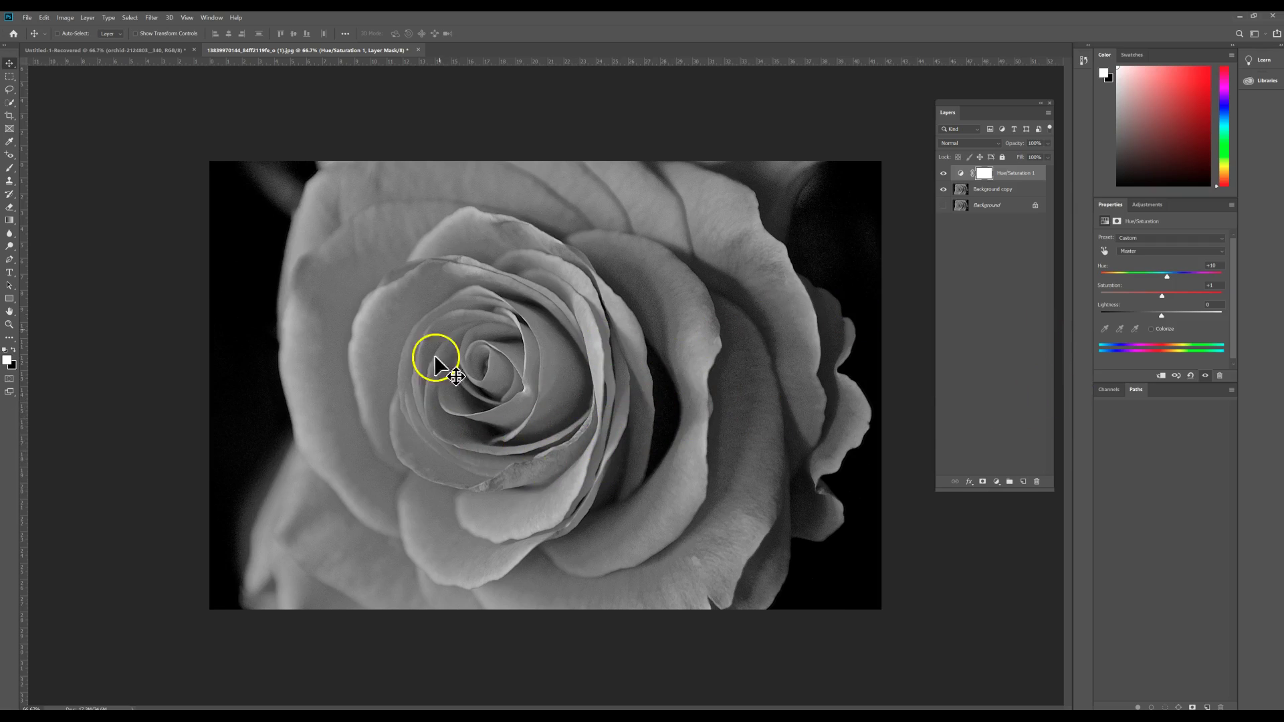
pyautogui.click(1151, 329)
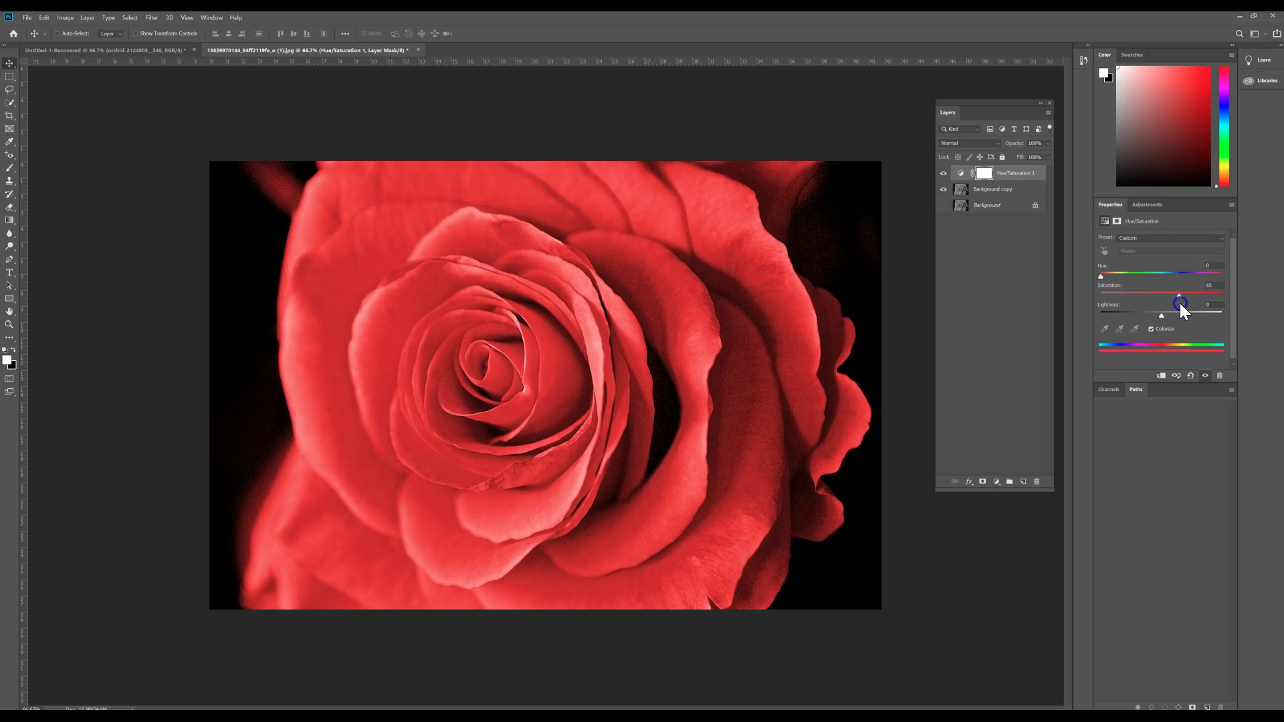
pyautogui.moveTo(1188, 302); pyautogui.dragTo(1190, 302)
pyautogui.moveTo(1101, 277); pyautogui.dragTo(1177, 280)
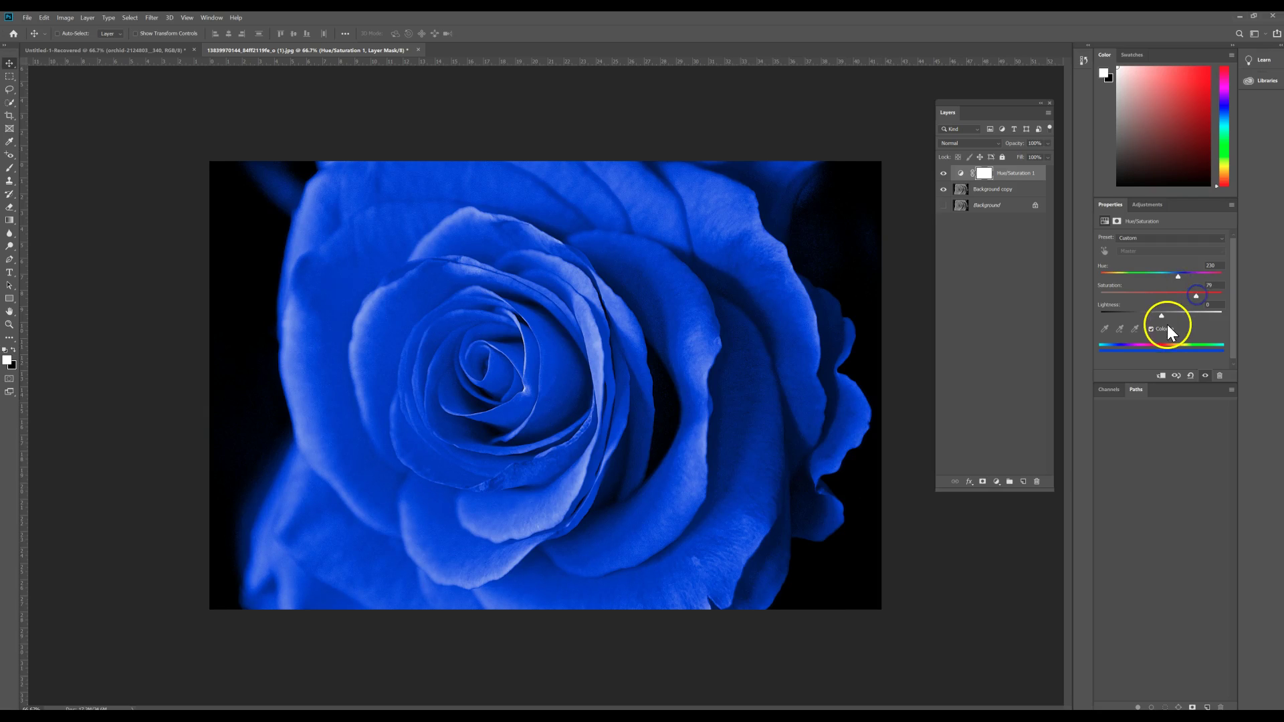
pyautogui.moveTo(1162, 317); pyautogui.dragTo(1153, 315)
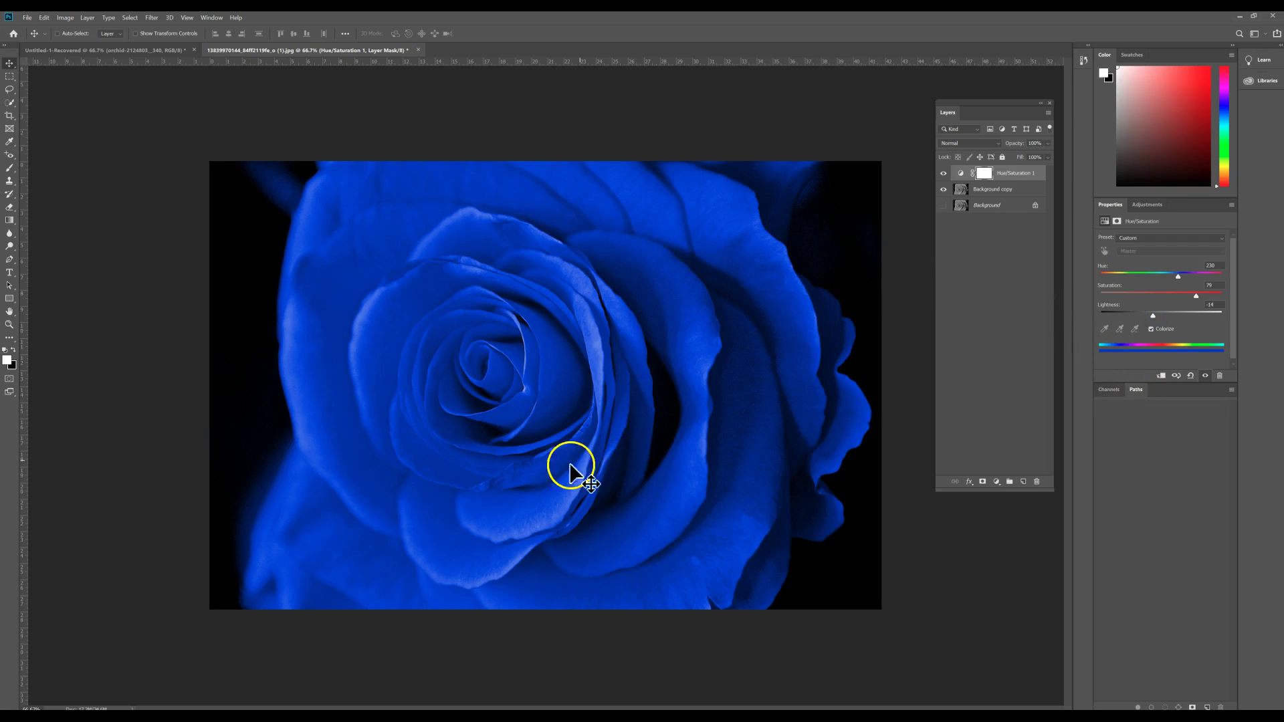
# Invert the Hue/Saturation adjustment's layer mask to black.
pyautogui.click(986, 176)
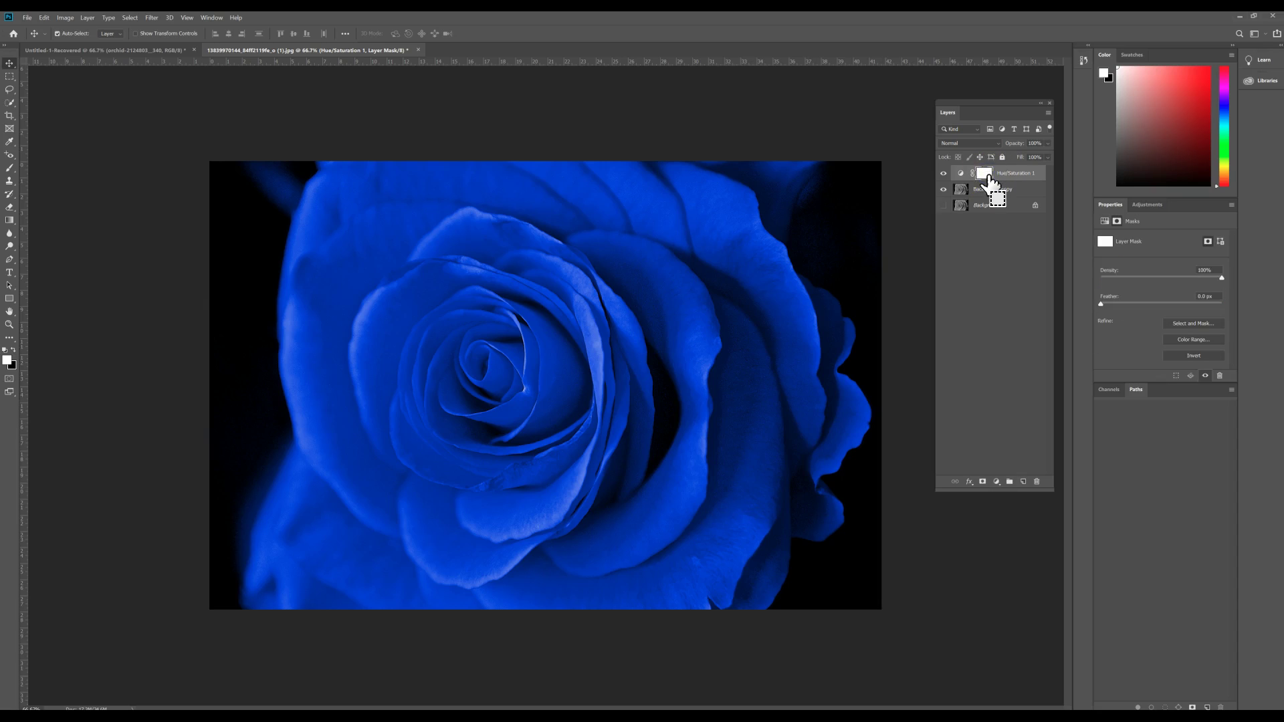
pyautogui.hotkey('ctrl', 'i')
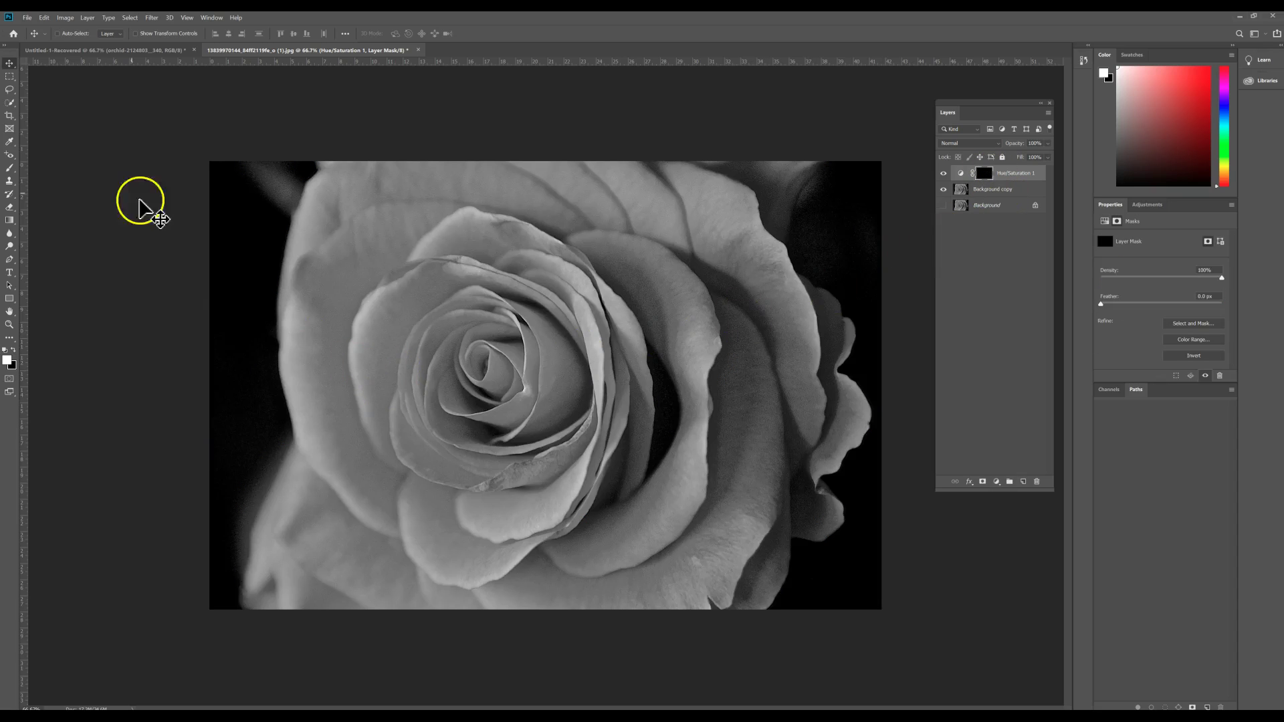
# Try to reveal the blue tint on the rose's petals by painting the mask with an enlarged white Brush.
pyautogui.click(10, 169)
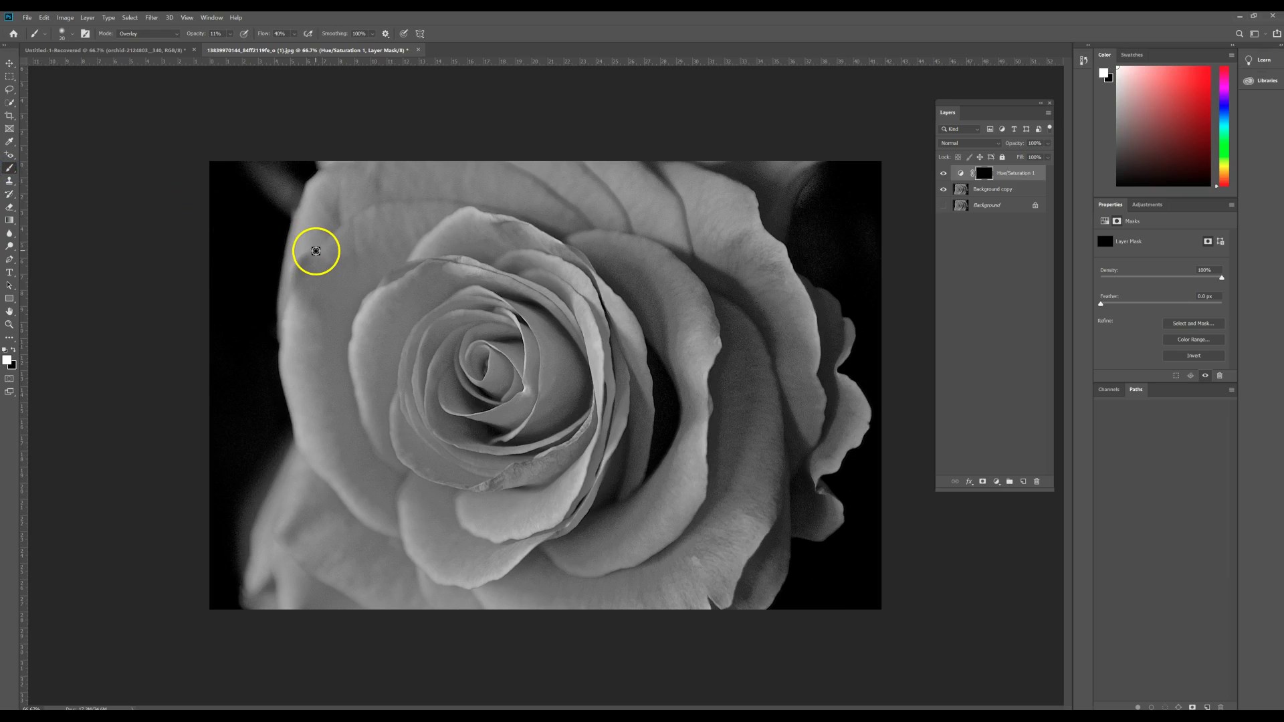
pyautogui.press(']')
pyautogui.press(']')
pyautogui.moveTo(316, 251)
pyautogui.mouseDown()
pyautogui.moveTo(307, 349)
pyautogui.moveTo(380, 245)
pyautogui.mouseUp()
pyautogui.moveTo(315, 347); pyautogui.dragTo(439, 335)
pyautogui.moveTo(431, 328); pyautogui.dragTo(113, 399)
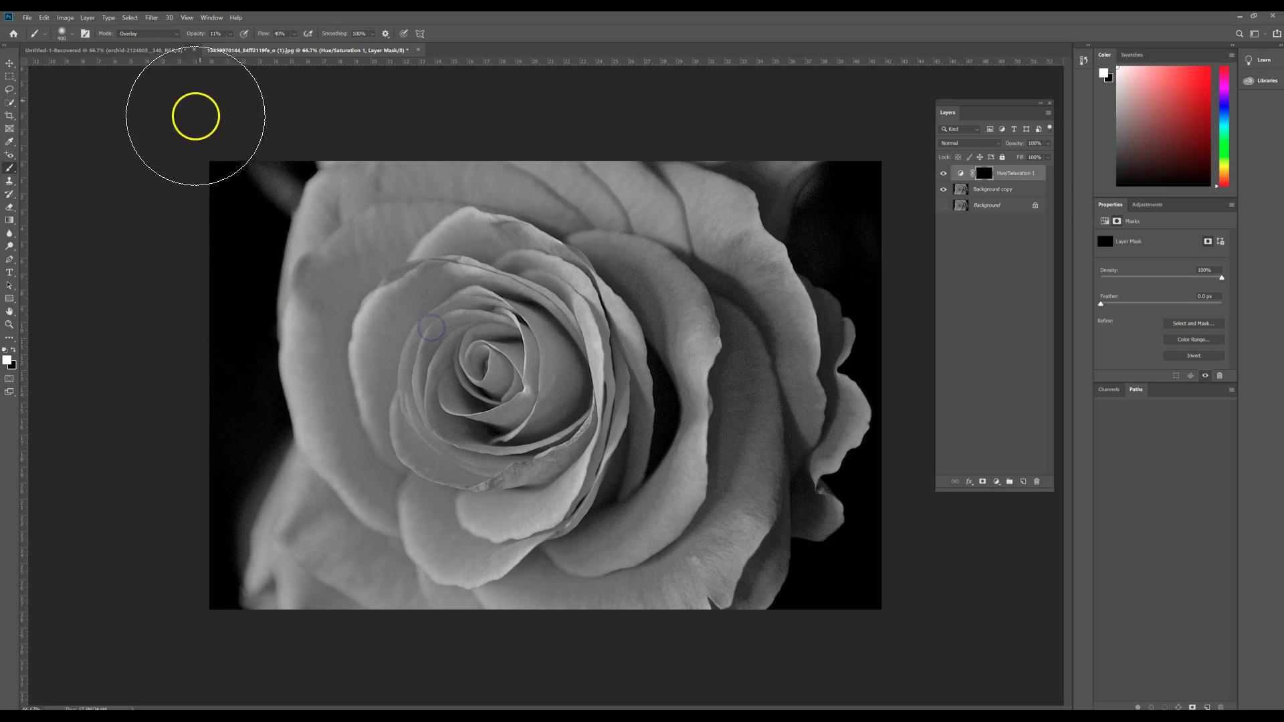
# Set the brush to Normal mode with 100% opacity and flow, and paint the mask over the rose's center and upper petals.
pyautogui.click(230, 33)
pyautogui.click(294, 33)
pyautogui.moveTo(302, 45); pyautogui.dragTo(335, 47)
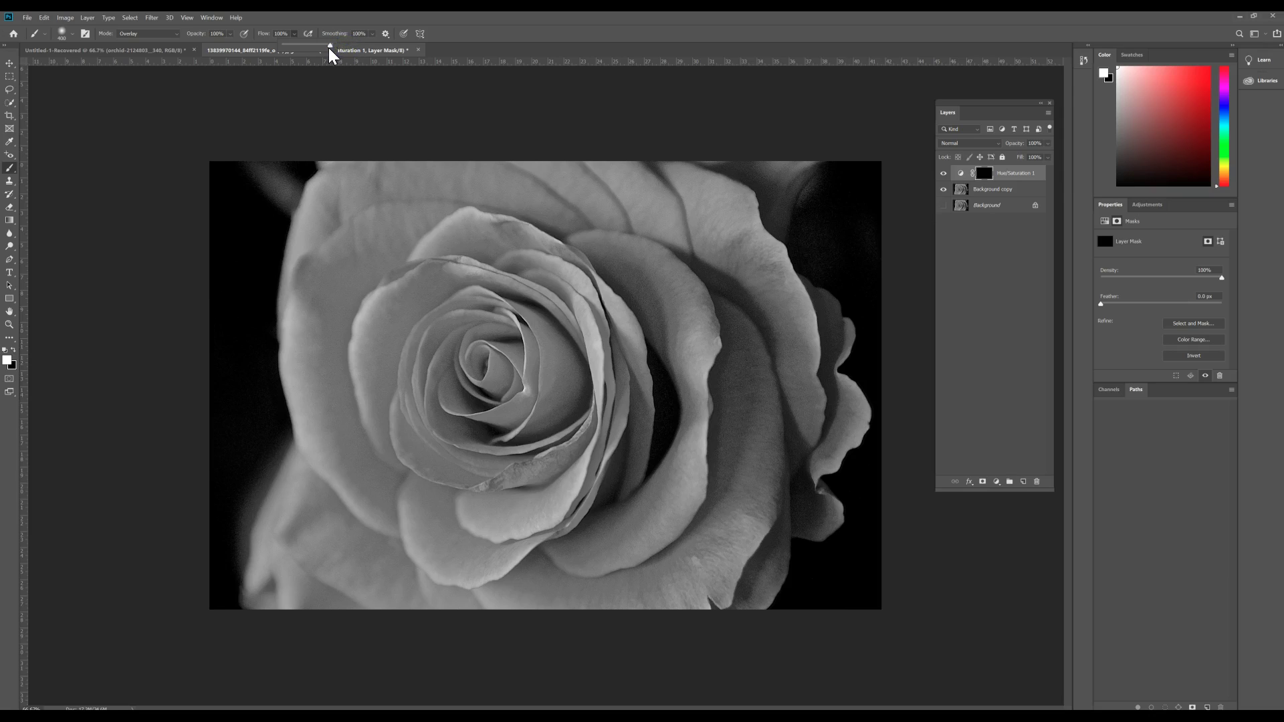
pyautogui.click(177, 33)
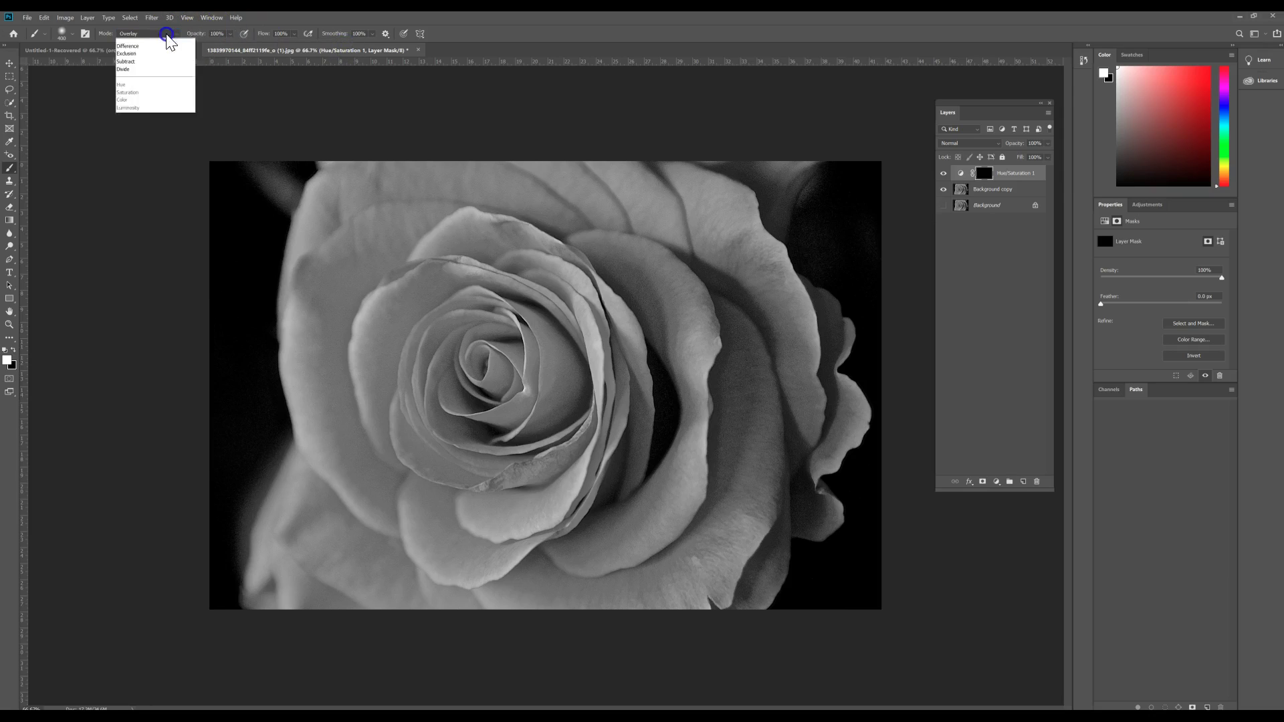
pyautogui.click(157, 44)
pyautogui.moveTo(374, 278)
pyautogui.mouseDown()
pyautogui.moveTo(388, 287)
pyautogui.moveTo(361, 375)
pyautogui.moveTo(504, 315)
pyautogui.moveTo(525, 390)
pyautogui.moveTo(481, 219)
pyautogui.moveTo(636, 381)
pyautogui.moveTo(492, 452)
pyautogui.moveTo(428, 267)
pyautogui.moveTo(575, 267)
pyautogui.moveTo(620, 183)
pyautogui.moveTo(711, 239)
pyautogui.moveTo(725, 314)
pyautogui.moveTo(612, 247)
pyautogui.moveTo(646, 355)
pyautogui.moveTo(628, 203)
pyautogui.moveTo(636, 290)
pyautogui.moveTo(507, 261)
pyautogui.moveTo(551, 231)
pyautogui.moveTo(509, 224)
pyautogui.mouseUp()
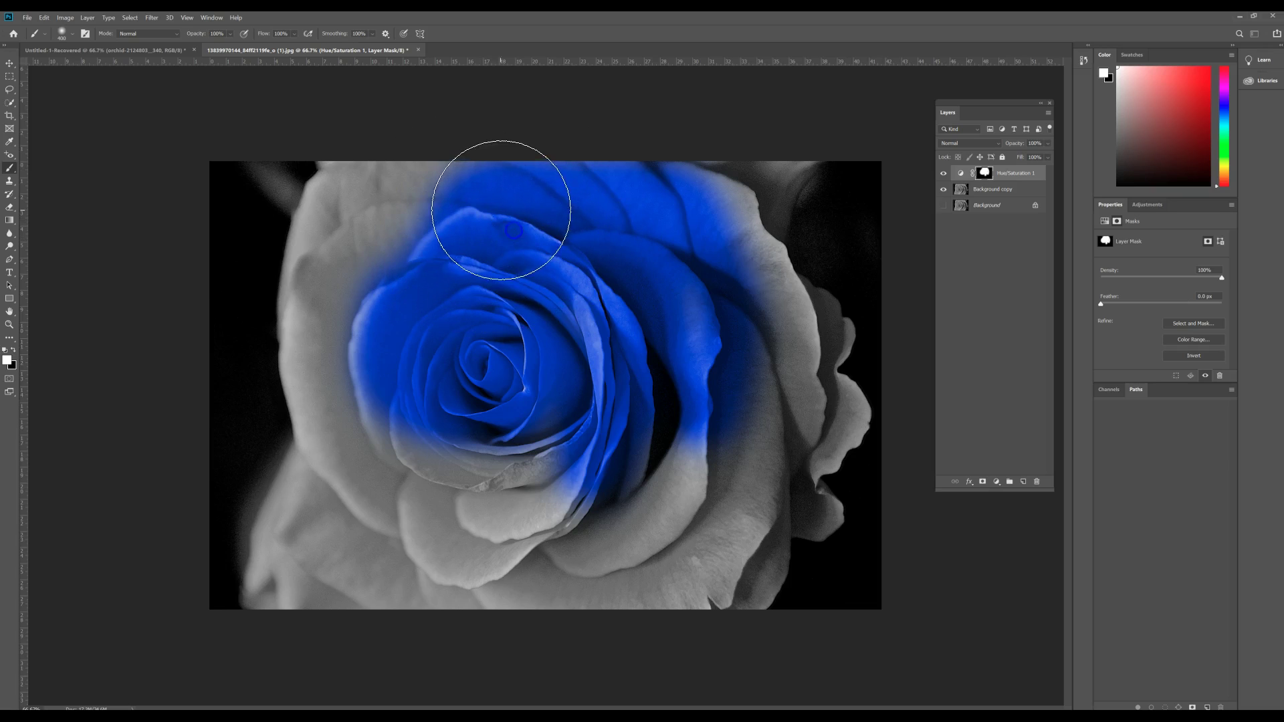
# Set the brush hardness to 100% and paint the mask to extend the blue over the surrounding and lower petals.
pyautogui.click(82, 33)
pyautogui.moveTo(63, 89); pyautogui.dragTo(203, 105)
pyautogui.click(331, 232)
pyautogui.moveTo(453, 229)
pyautogui.mouseDown()
pyautogui.moveTo(344, 339)
pyautogui.moveTo(493, 344)
pyautogui.mouseUp()
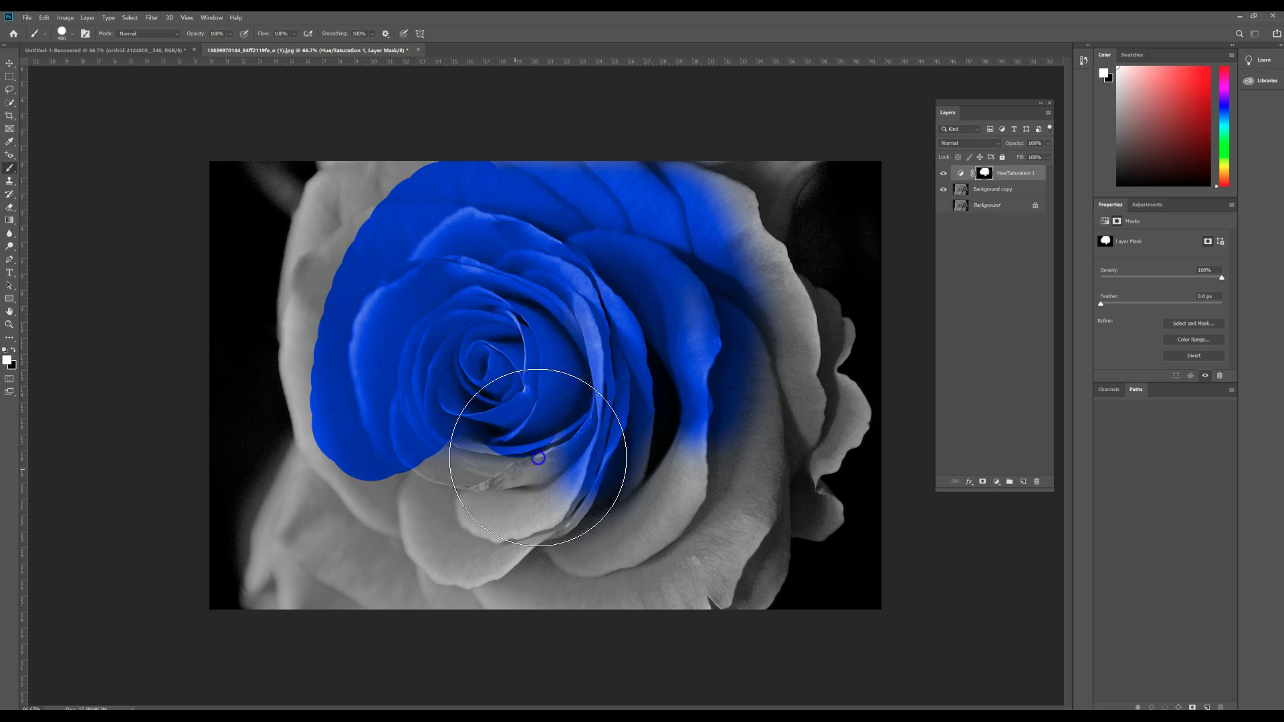
pyautogui.moveTo(628, 344)
pyautogui.mouseDown()
pyautogui.moveTo(603, 593)
pyautogui.moveTo(578, 621)
pyautogui.moveTo(566, 618)
pyautogui.moveTo(731, 589)
pyautogui.moveTo(733, 463)
pyautogui.moveTo(713, 358)
pyautogui.moveTo(667, 553)
pyautogui.moveTo(740, 308)
pyautogui.moveTo(726, 228)
pyautogui.moveTo(675, 200)
pyautogui.moveTo(546, 234)
pyautogui.mouseUp()
pyautogui.moveTo(482, 576)
pyautogui.mouseDown()
pyautogui.moveTo(577, 469)
pyautogui.moveTo(532, 527)
pyautogui.moveTo(506, 608)
pyautogui.moveTo(561, 498)
pyautogui.moveTo(488, 599)
pyautogui.moveTo(432, 576)
pyautogui.moveTo(461, 450)
pyautogui.moveTo(424, 476)
pyautogui.moveTo(350, 627)
pyautogui.moveTo(403, 569)
pyautogui.mouseUp()
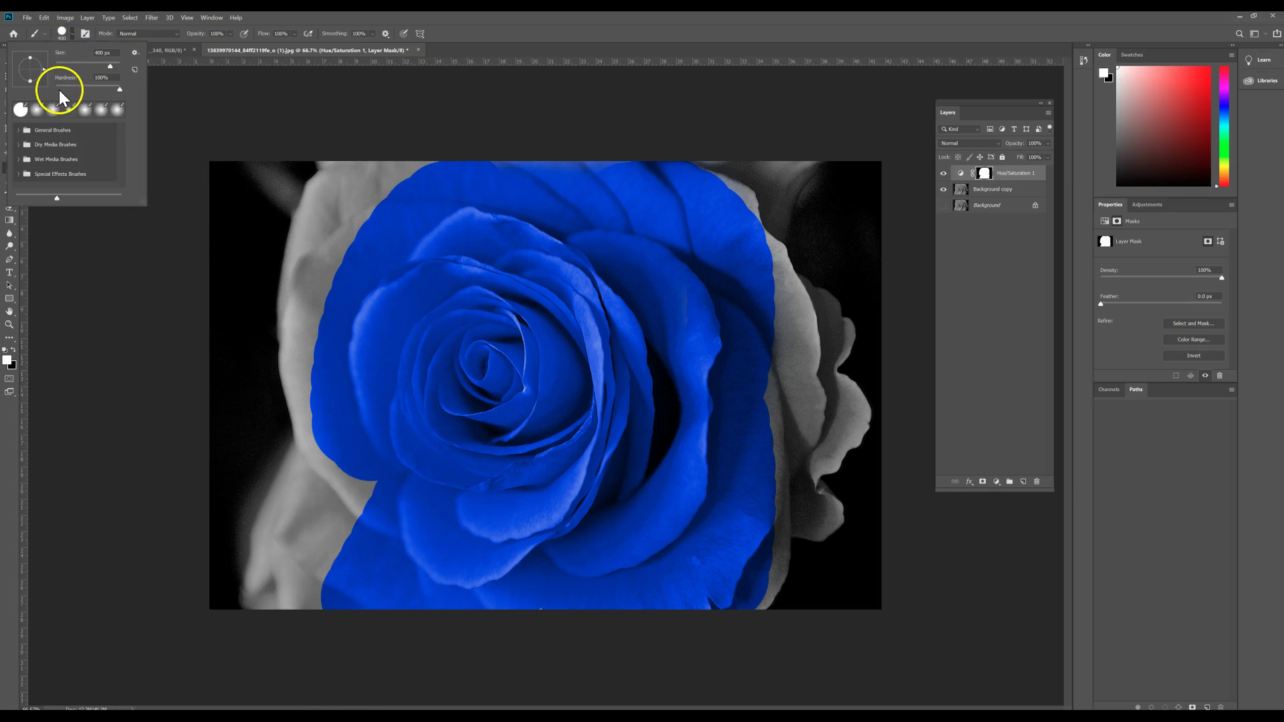
# Soften the brush and paint the mask outward to bring the blue closer to the rose's outer petal edges.
pyautogui.click(393, 215)
pyautogui.moveTo(393, 215)
pyautogui.mouseDown()
pyautogui.moveTo(348, 277)
pyautogui.moveTo(406, 200)
pyautogui.moveTo(380, 246)
pyautogui.moveTo(437, 185)
pyautogui.moveTo(633, 231)
pyautogui.moveTo(717, 281)
pyautogui.moveTo(755, 328)
pyautogui.moveTo(771, 377)
pyautogui.moveTo(751, 505)
pyautogui.moveTo(746, 281)
pyautogui.moveTo(780, 356)
pyautogui.moveTo(781, 442)
pyautogui.moveTo(777, 362)
pyautogui.moveTo(747, 266)
pyautogui.moveTo(774, 296)
pyautogui.moveTo(744, 256)
pyautogui.moveTo(782, 452)
pyautogui.moveTo(763, 458)
pyautogui.moveTo(765, 524)
pyautogui.moveTo(713, 598)
pyautogui.moveTo(778, 515)
pyautogui.moveTo(757, 566)
pyautogui.moveTo(831, 407)
pyautogui.moveTo(821, 329)
pyautogui.moveTo(730, 234)
pyautogui.moveTo(355, 184)
pyautogui.moveTo(274, 262)
pyautogui.moveTo(326, 354)
pyautogui.moveTo(361, 237)
pyautogui.moveTo(340, 311)
pyautogui.moveTo(340, 391)
pyautogui.moveTo(352, 329)
pyautogui.moveTo(344, 415)
pyautogui.moveTo(364, 473)
pyautogui.moveTo(352, 532)
pyautogui.moveTo(342, 550)
pyautogui.moveTo(358, 456)
pyautogui.moveTo(293, 601)
pyautogui.moveTo(324, 537)
pyautogui.moveTo(347, 428)
pyautogui.moveTo(323, 622)
pyautogui.moveTo(449, 538)
pyautogui.moveTo(525, 586)
pyautogui.moveTo(586, 358)
pyautogui.moveTo(365, 286)
pyautogui.moveTo(374, 490)
pyautogui.moveTo(458, 471)
pyautogui.moveTo(357, 403)
pyautogui.moveTo(403, 331)
pyautogui.moveTo(387, 229)
pyautogui.moveTo(416, 178)
pyautogui.moveTo(402, 143)
pyautogui.mouseUp()
pyautogui.click(634, 193)
pyautogui.moveTo(692, 200)
pyautogui.mouseDown()
pyautogui.moveTo(702, 195)
pyautogui.moveTo(792, 264)
pyautogui.moveTo(805, 500)
pyautogui.mouseUp()
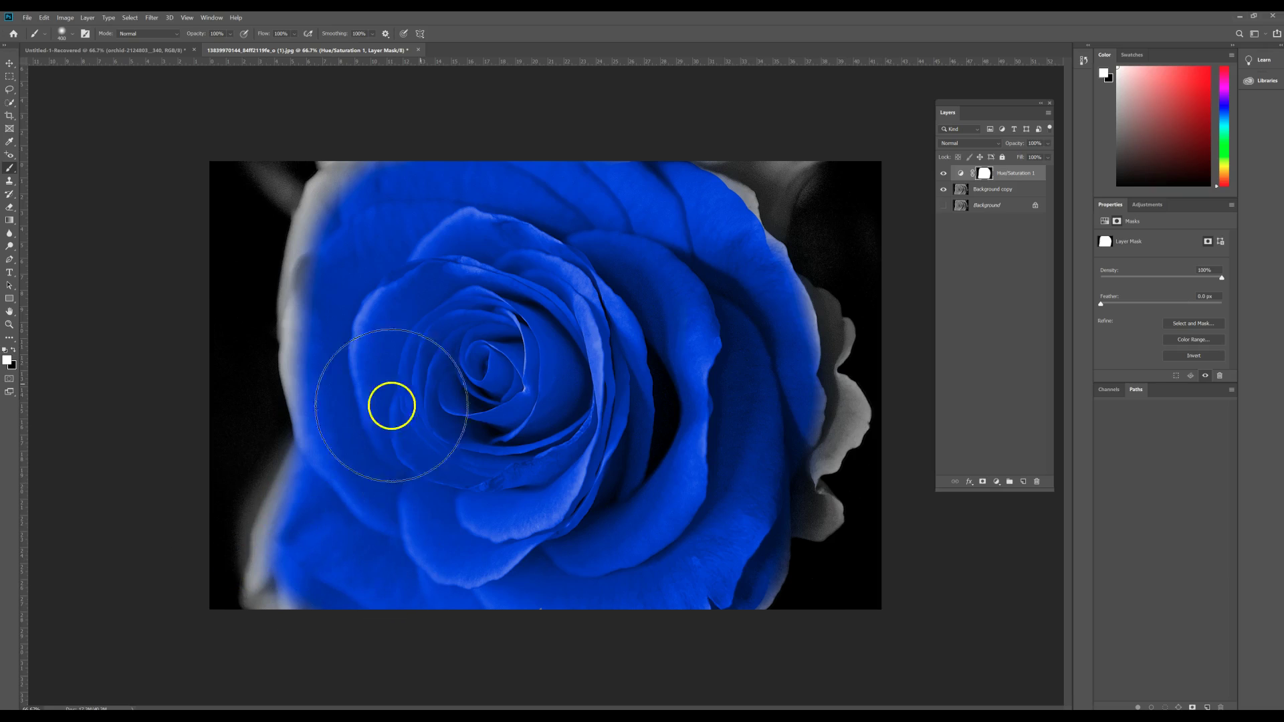
# Darken the rose's Blues with a second Hue/Saturation adjustment layer, using saturation +13 and lightness -53.
pyautogui.click(996, 482)
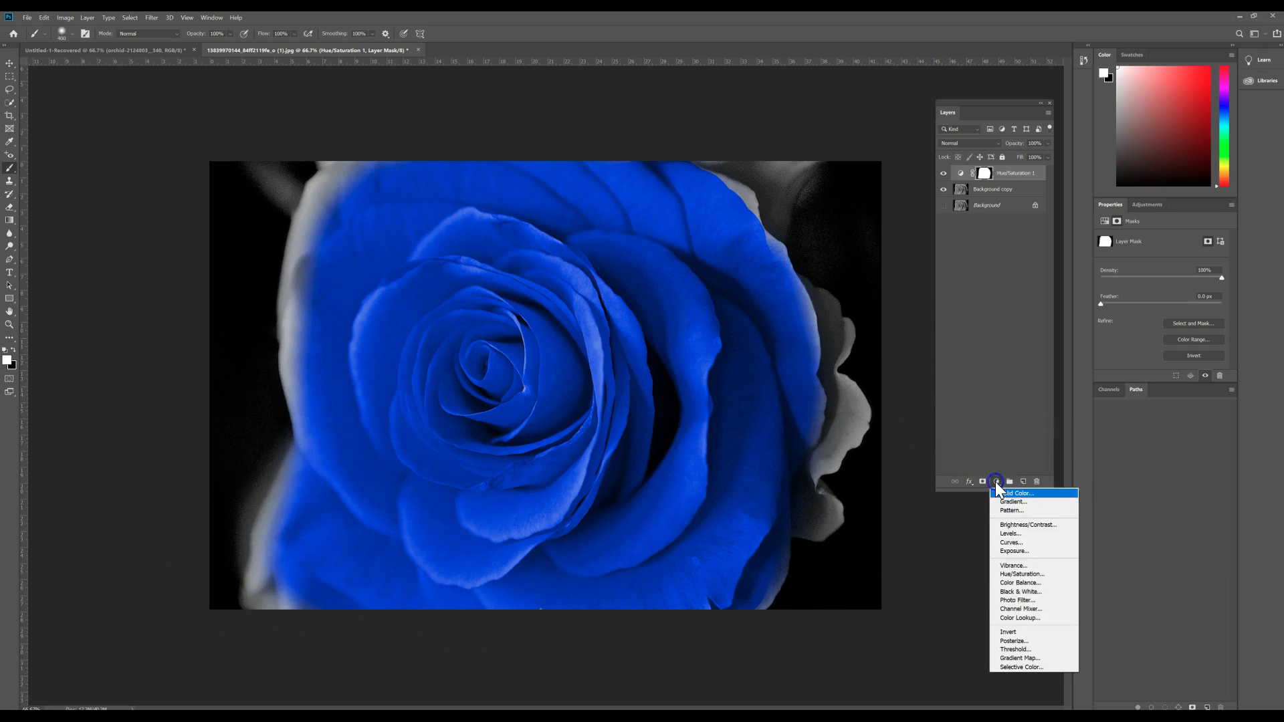
pyautogui.click(1027, 574)
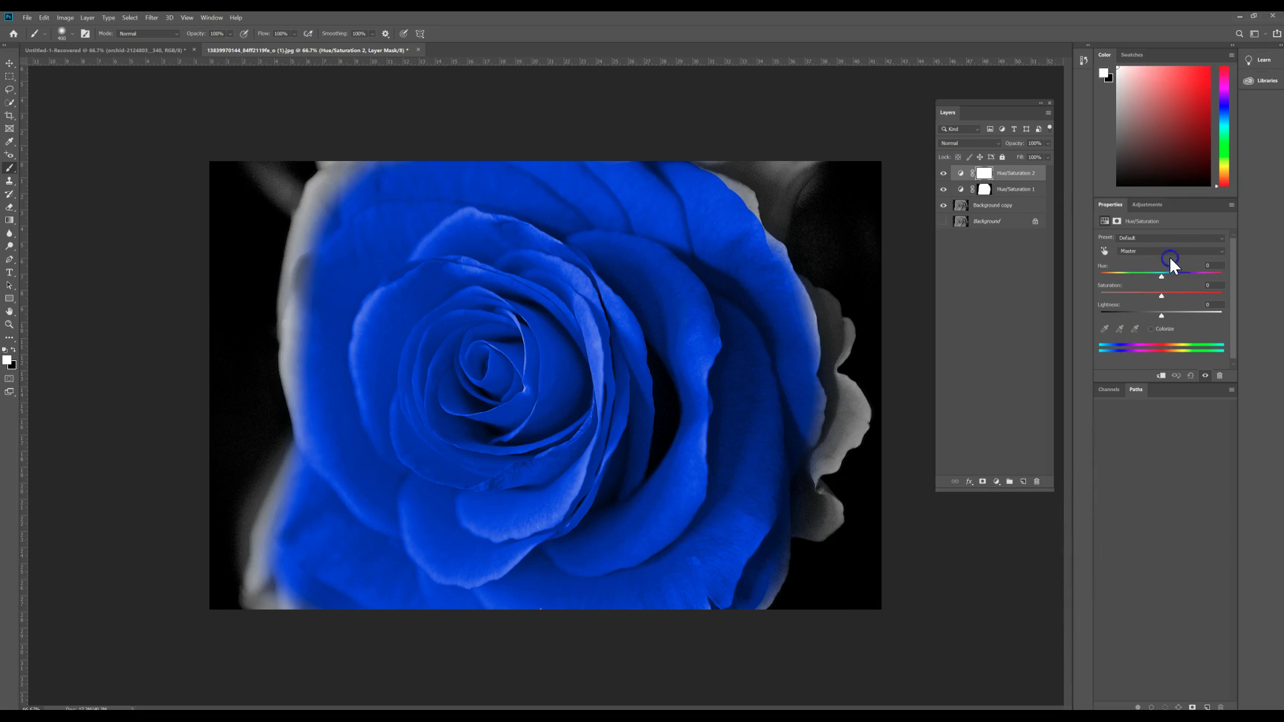
pyautogui.click(1170, 254)
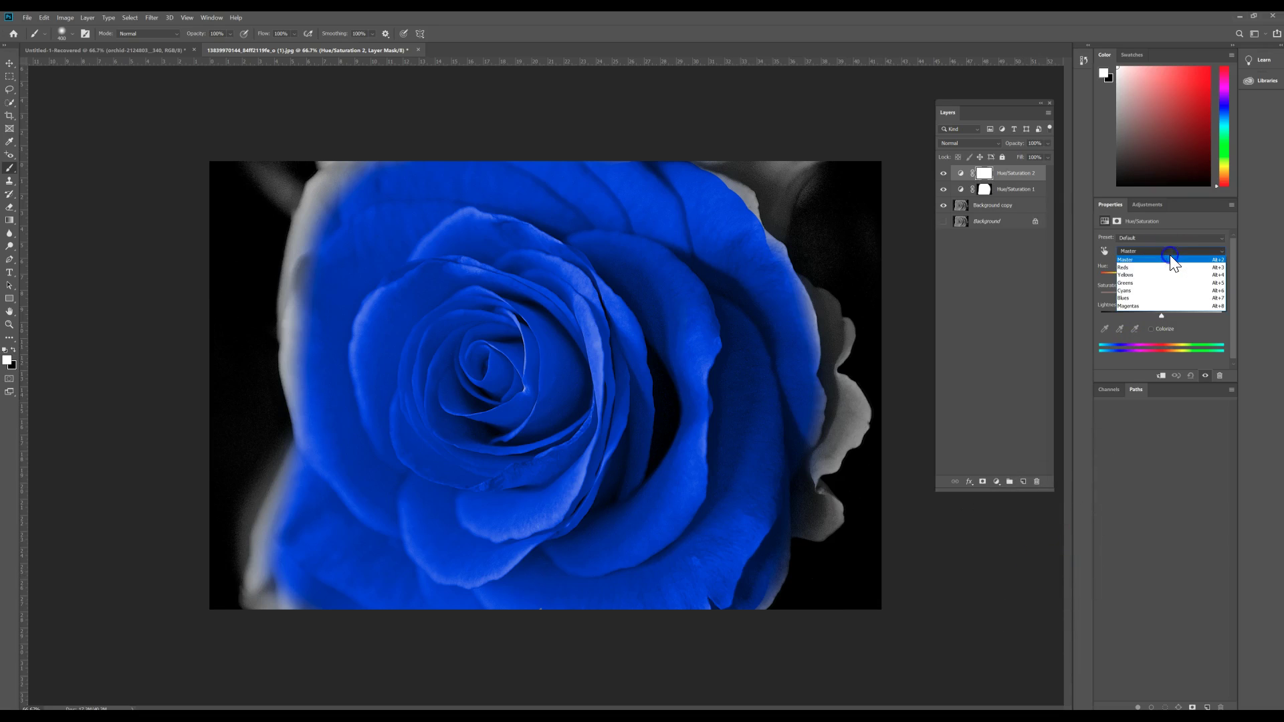
pyautogui.click(1145, 299)
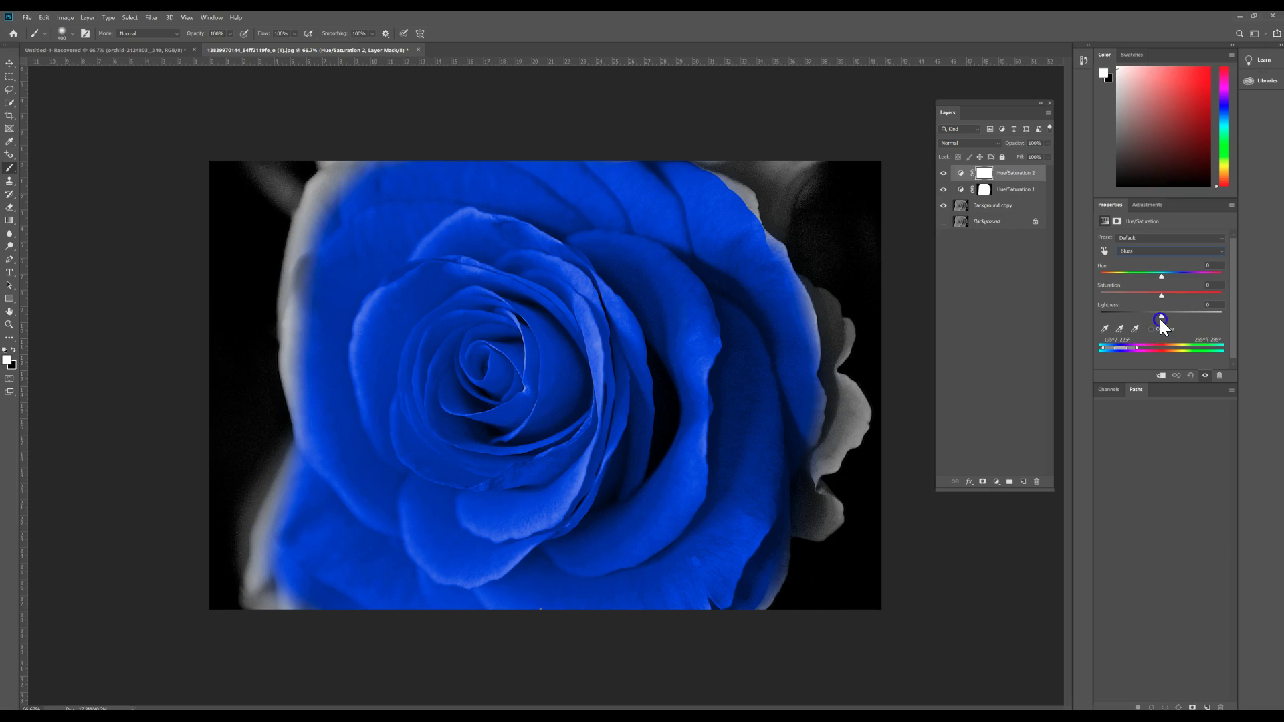
pyautogui.moveTo(1162, 315); pyautogui.dragTo(1143, 316)
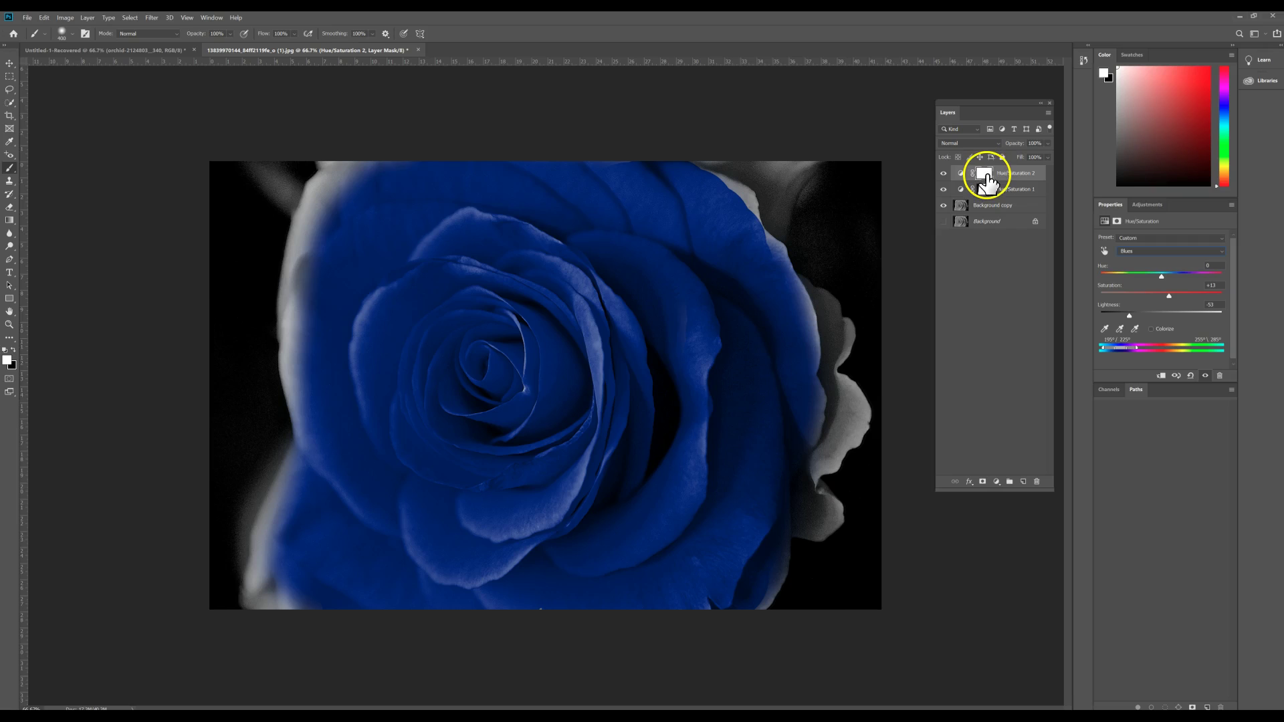
# Invert the second Hue/Saturation adjustment's layer mask to black.
pyautogui.moveTo(989, 181); pyautogui.dragTo(988, 184)
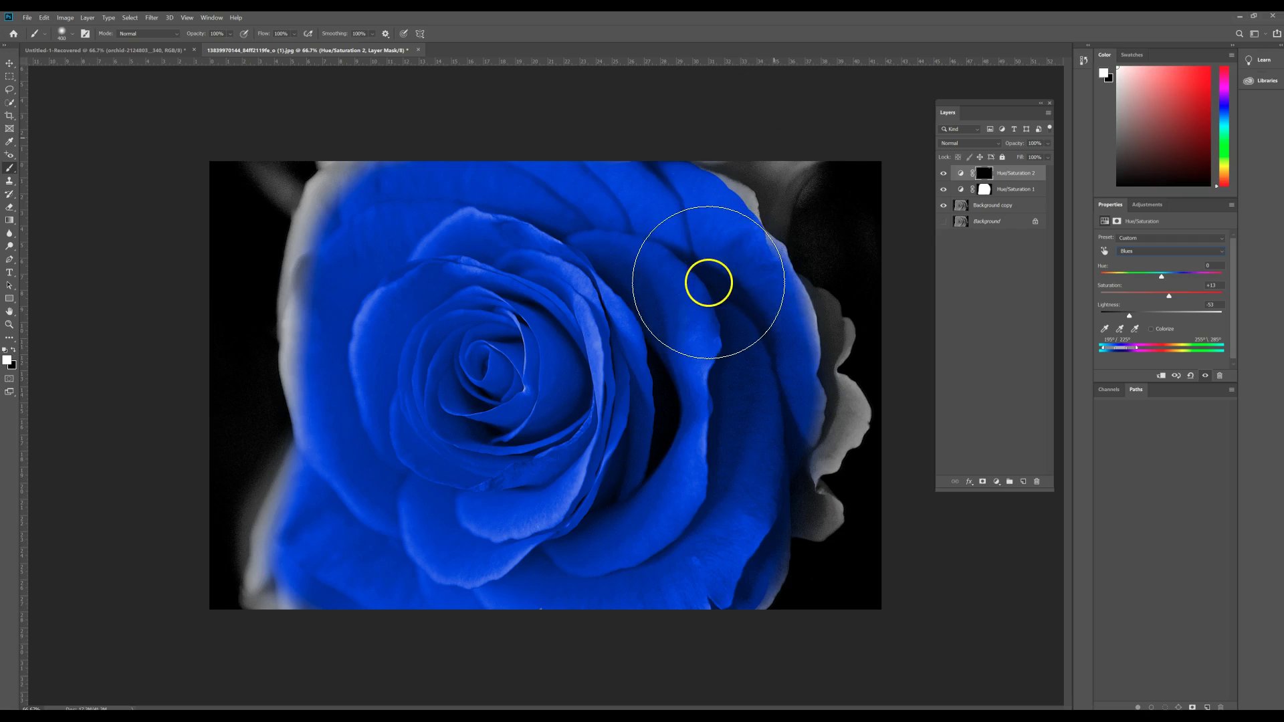
pyautogui.click(162, 121)
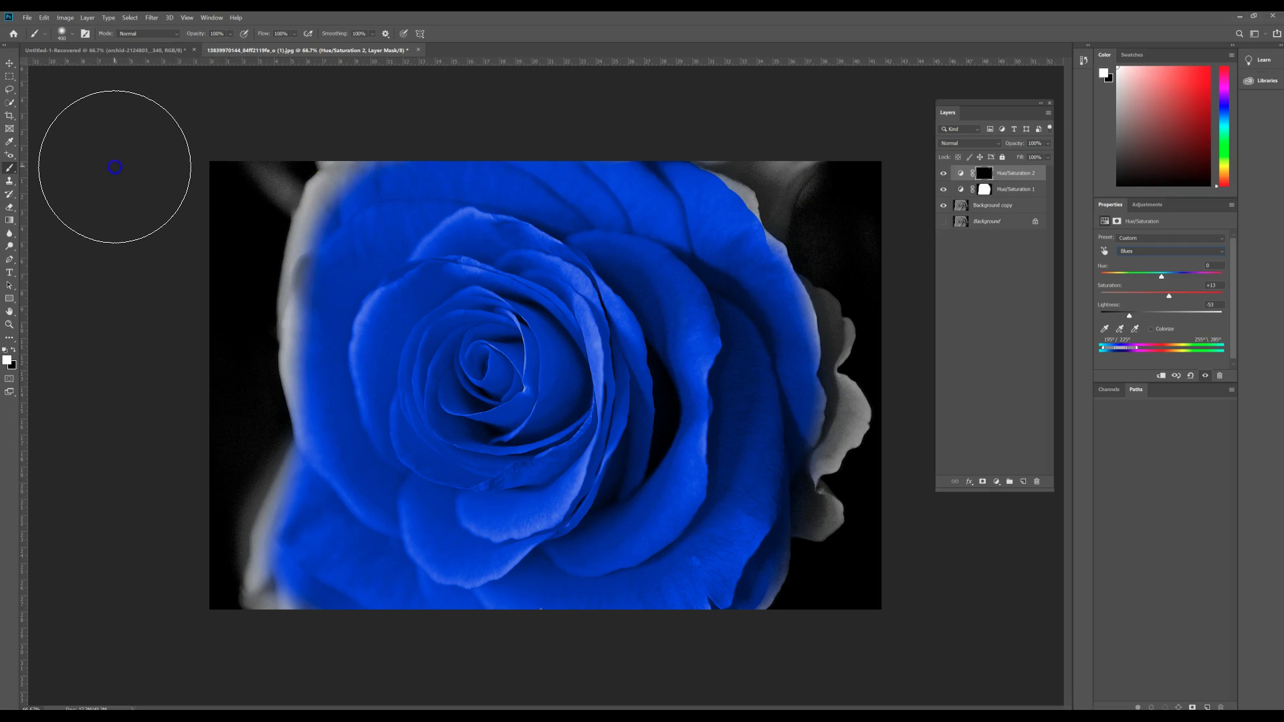
# Target the second Hue/Saturation adjustment's layer mask and shrink the brush for finer painting.
pyautogui.click(981, 172)
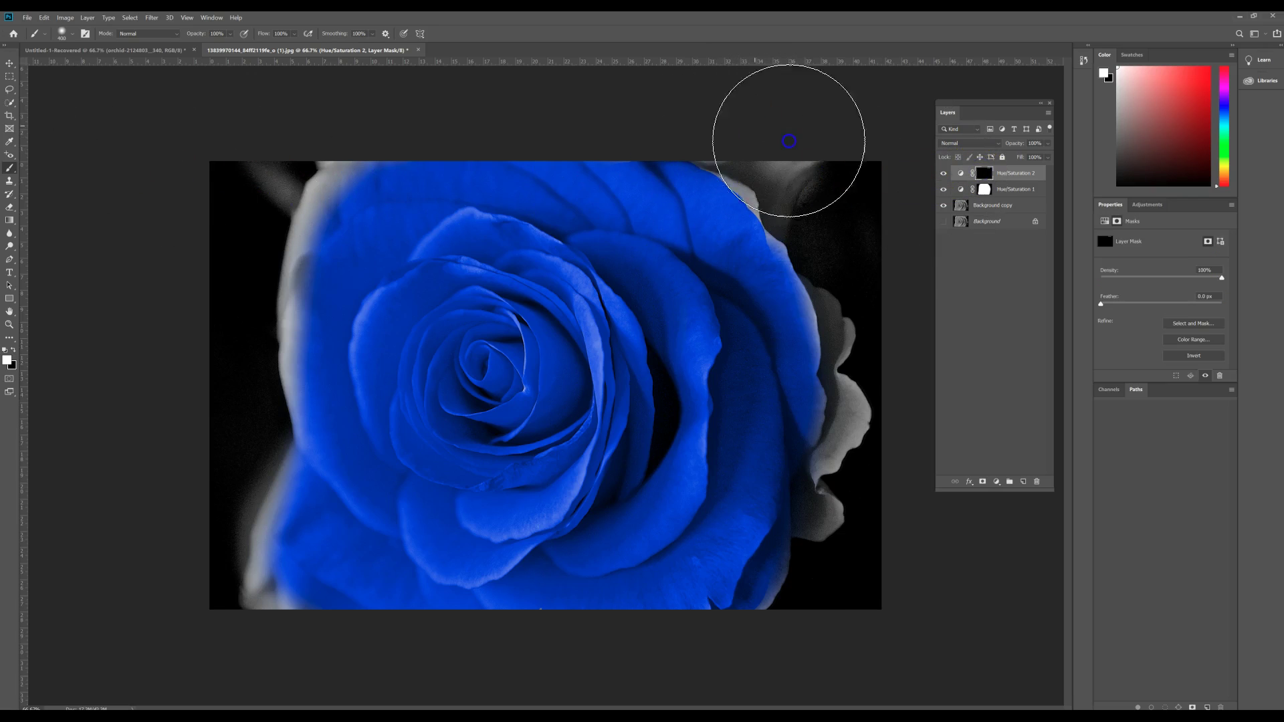
pyautogui.press('[')
pyautogui.press('[')
pyautogui.press('[')
pyautogui.press('[')
pyautogui.press('[')
pyautogui.press('[')
# Temporarily hide the Hue/Saturation adjustments to compare the blue rose with the black and white original, and show them again.
pyautogui.click(946, 221)
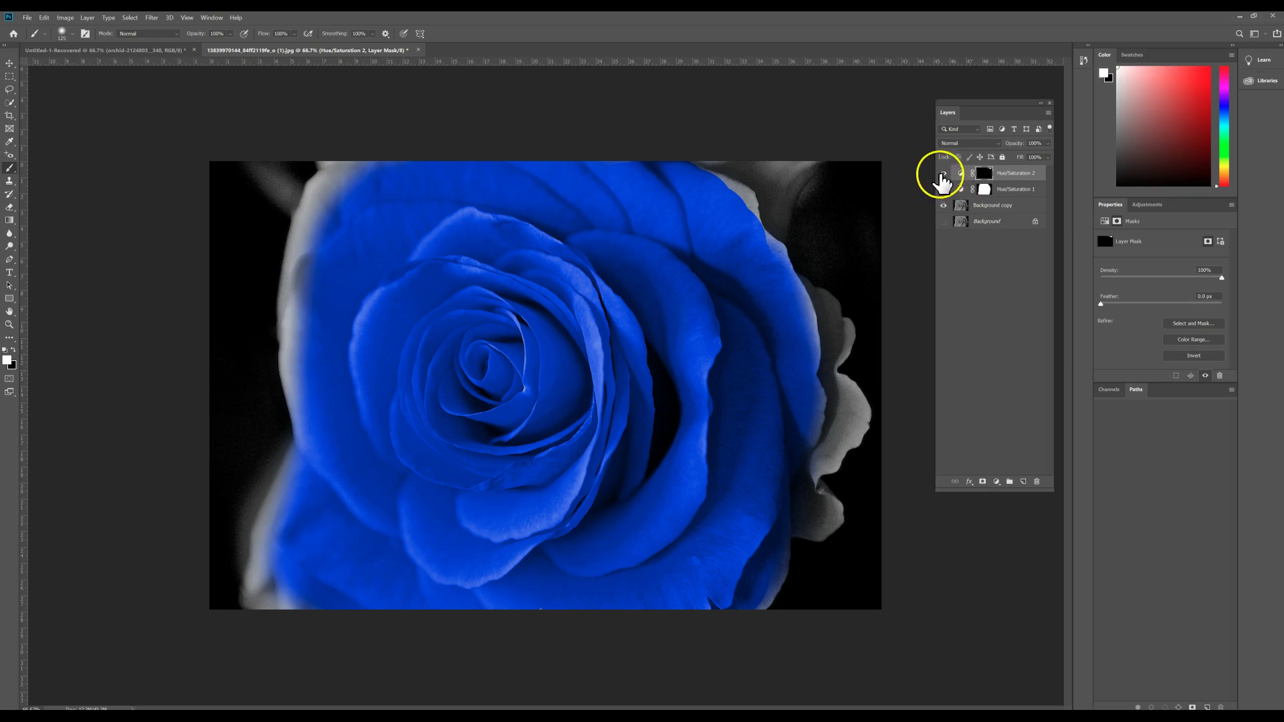
pyautogui.click(944, 190)
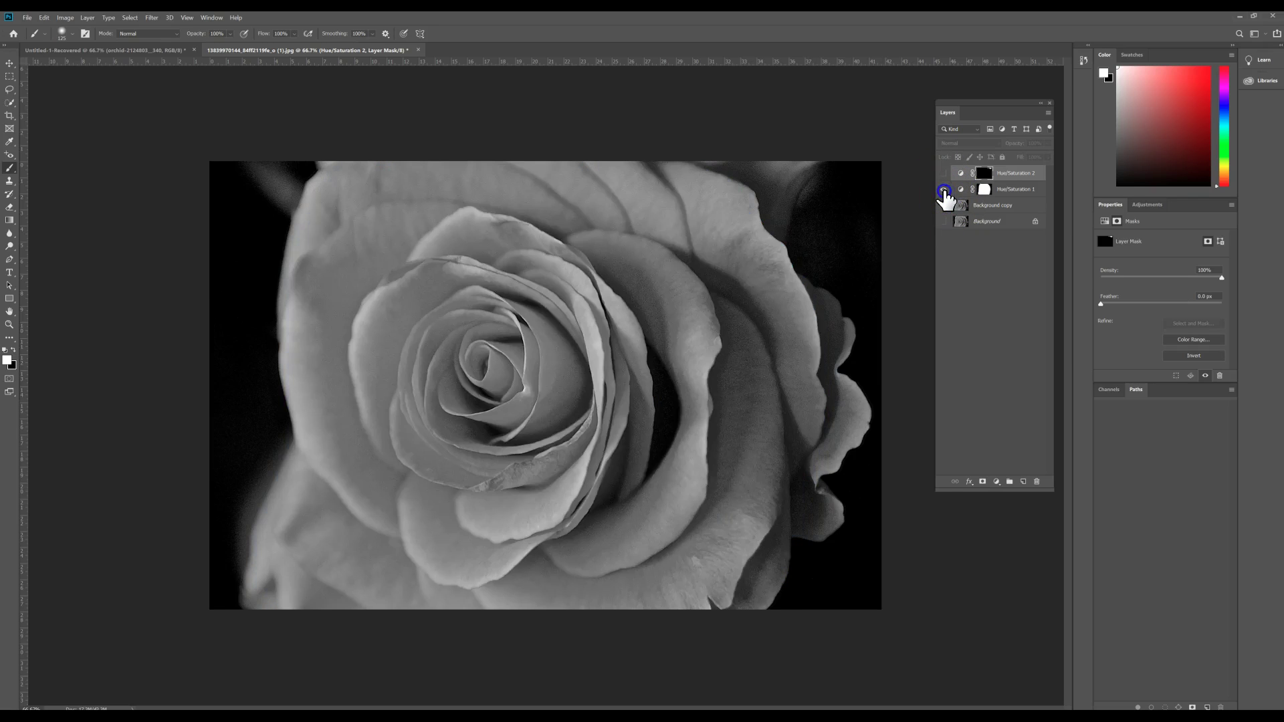
pyautogui.click(945, 190)
# Paint the second adjustment's mask in white at 29% brush opacity to deepen the shadows and creases between the petals.
pyautogui.moveTo(740, 194); pyautogui.dragTo(731, 195)
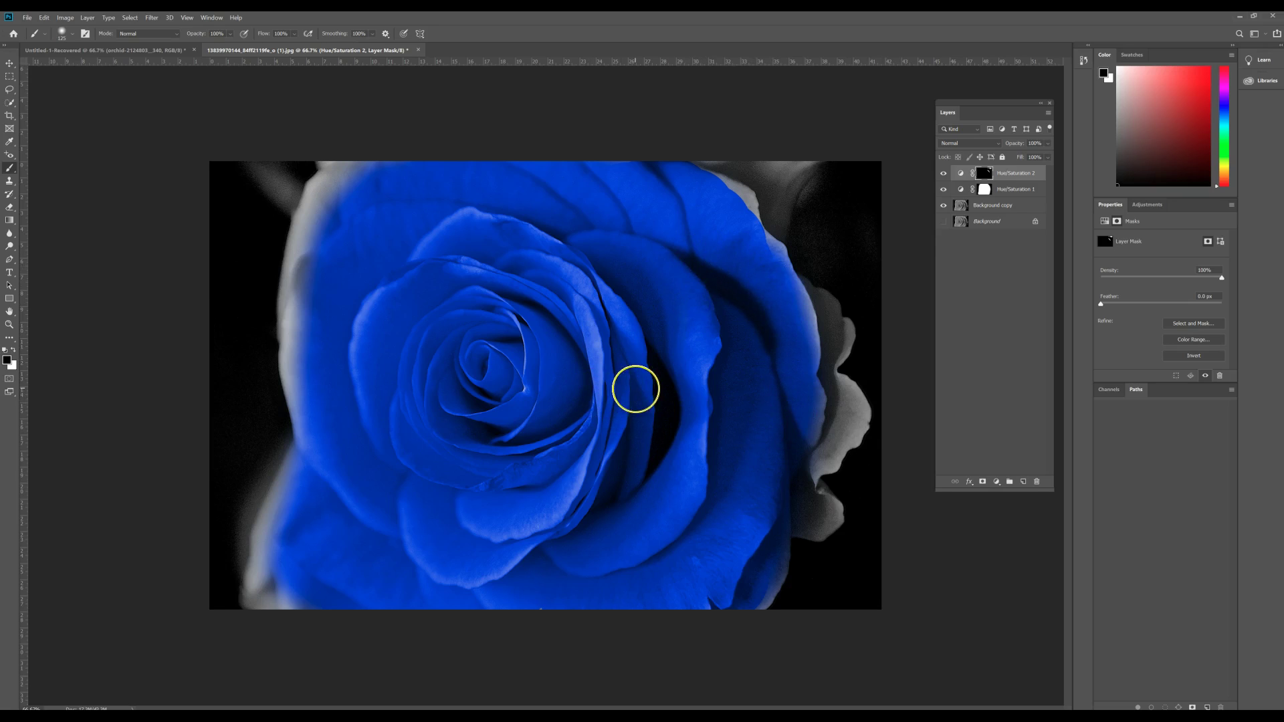
pyautogui.click(12, 351)
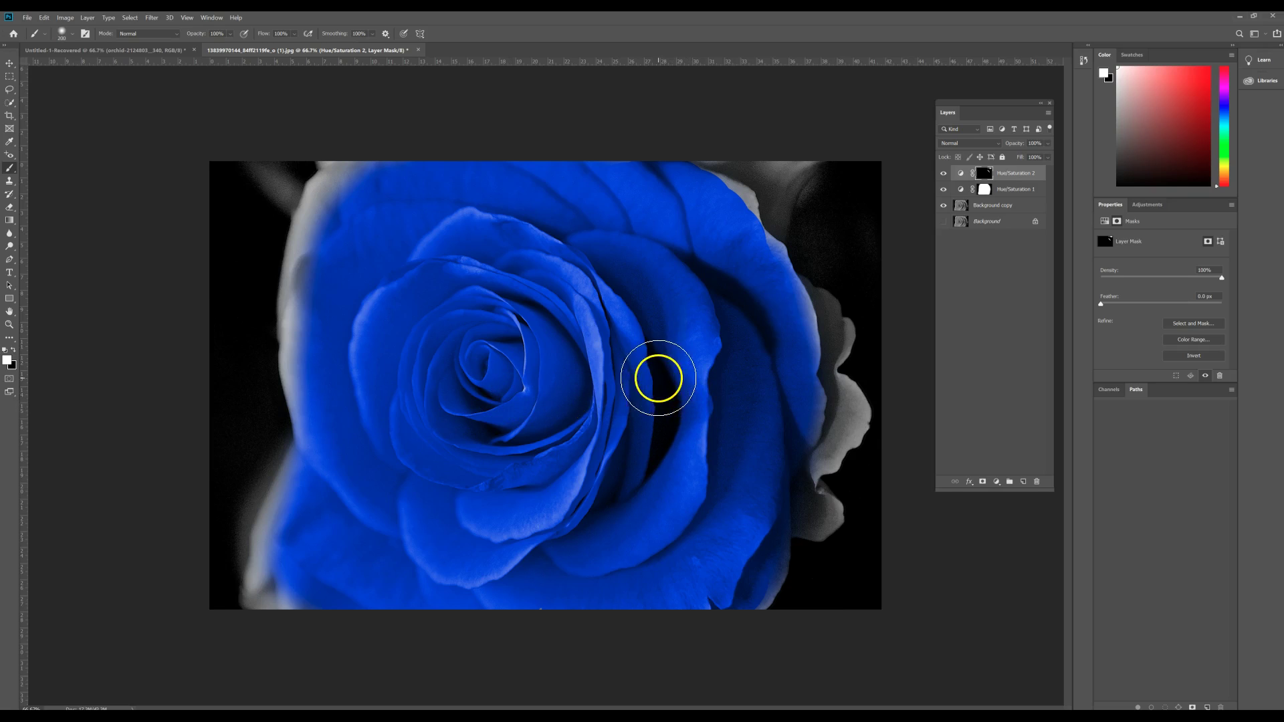
pyautogui.press(']')
pyautogui.press(']')
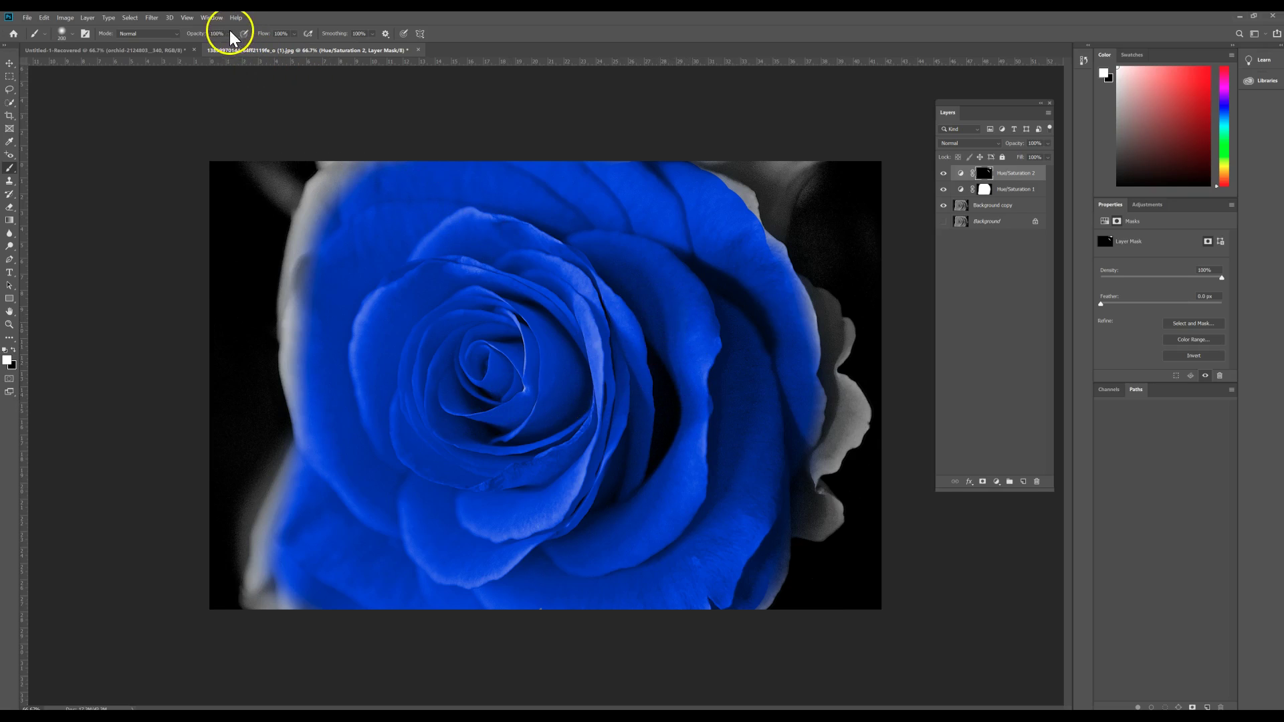
pyautogui.click(618, 281)
pyautogui.press('[')
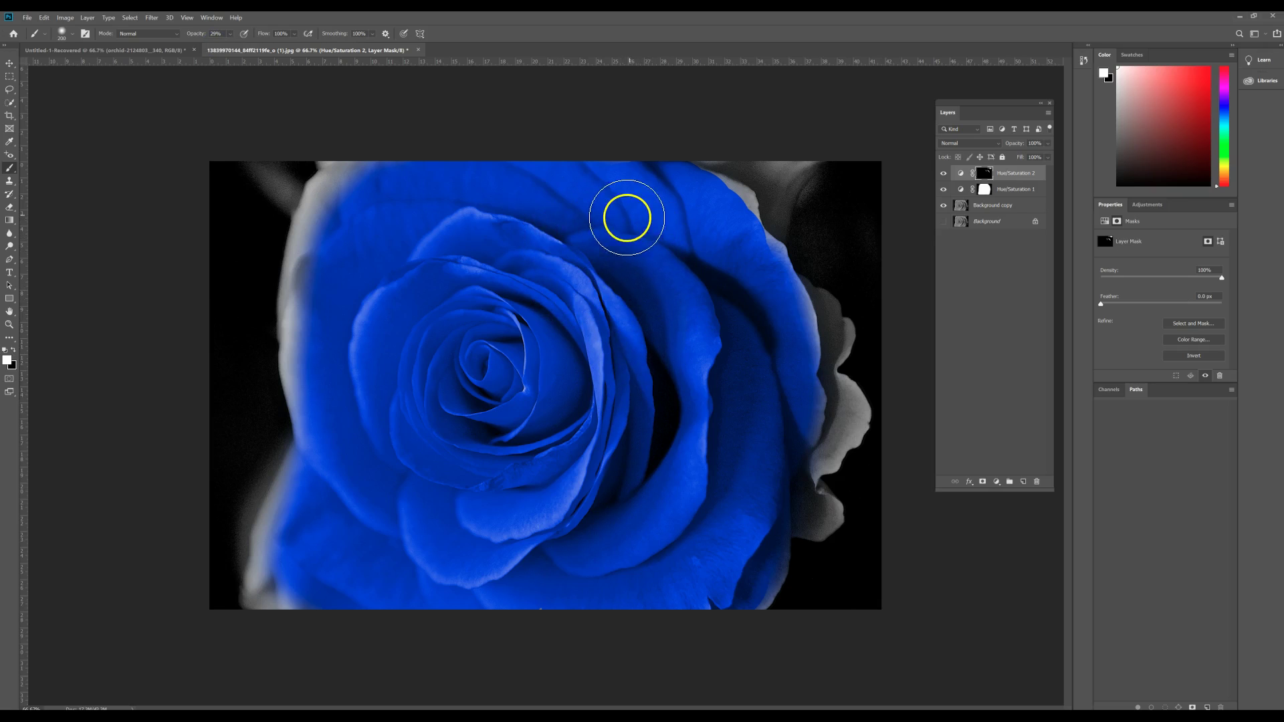
pyautogui.press('[')
pyautogui.press('[')
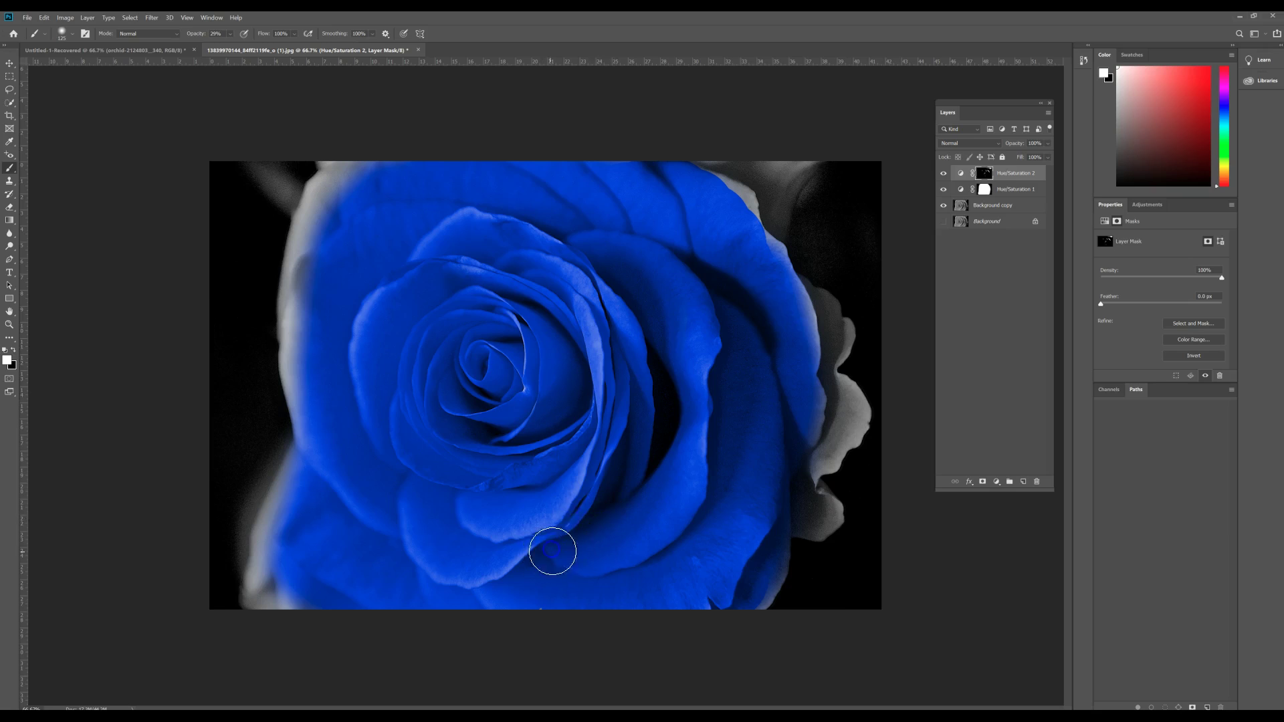
# Add a third Hue/Saturation adjustment layer that lightens the Blues, with saturation +22 and lightness +38.
pyautogui.click(986, 482)
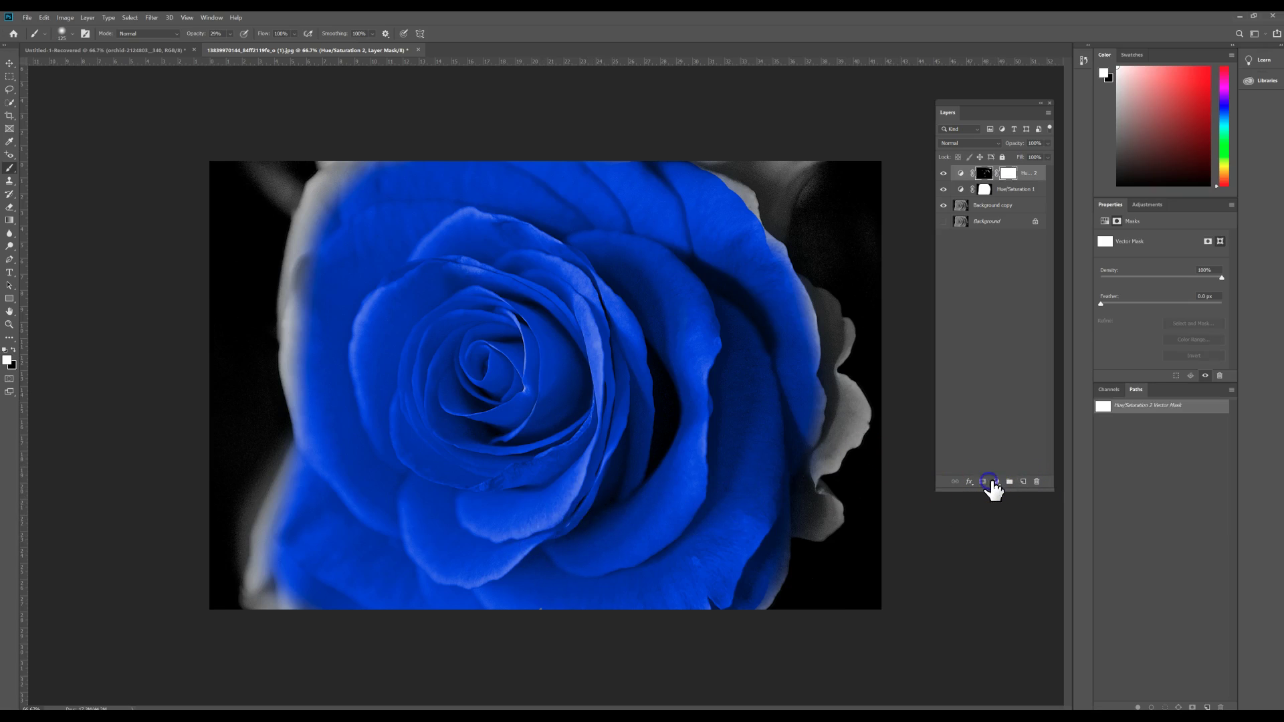
pyautogui.hotkey('ctrl', 'z')
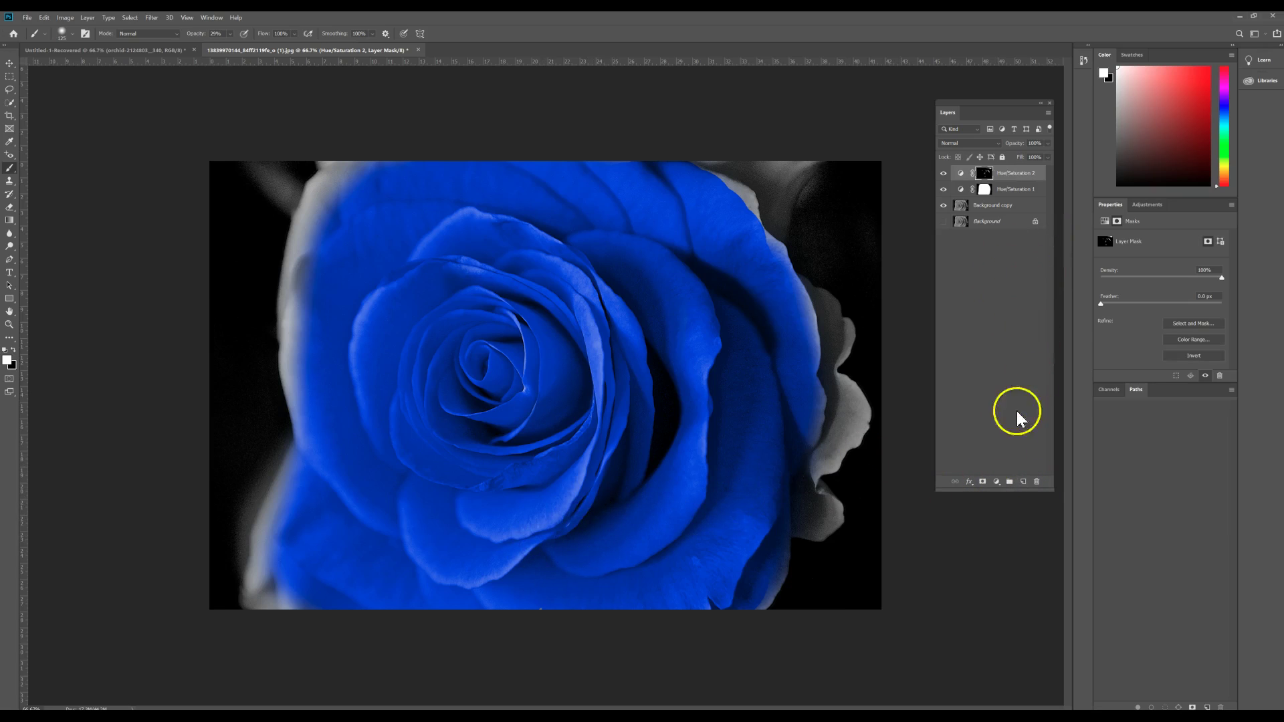
pyautogui.click(996, 481)
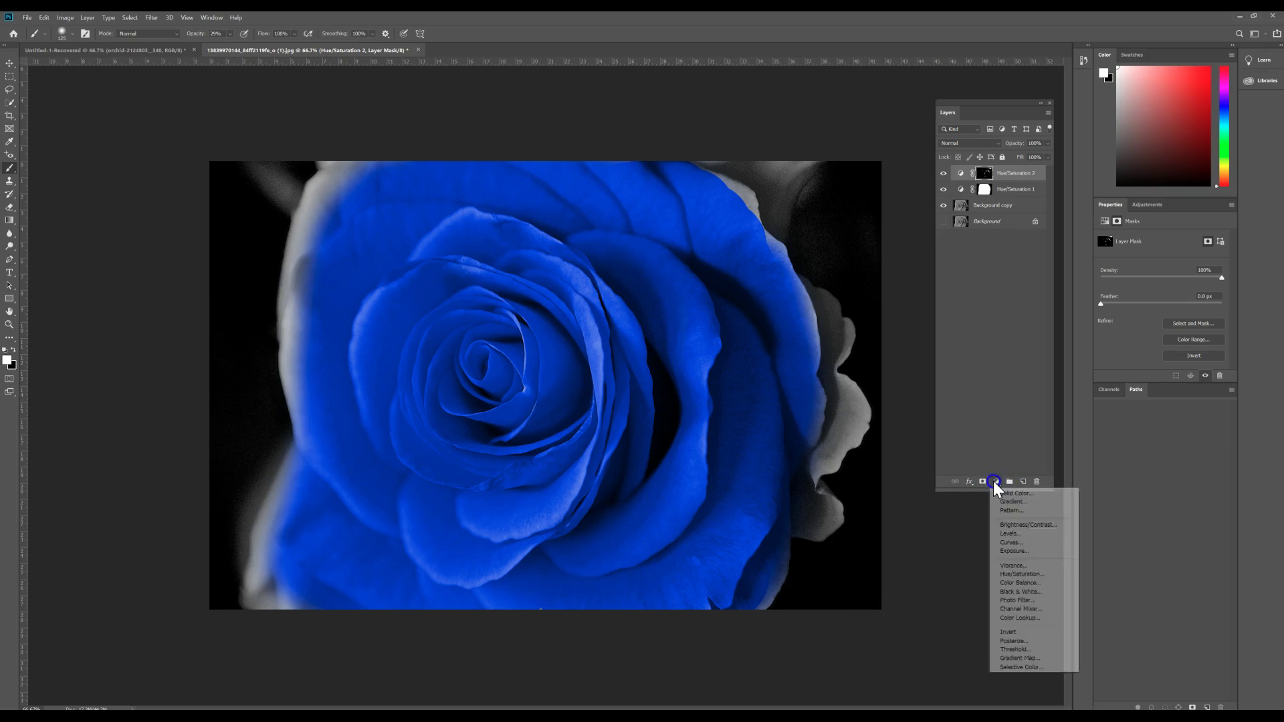
pyautogui.click(1023, 573)
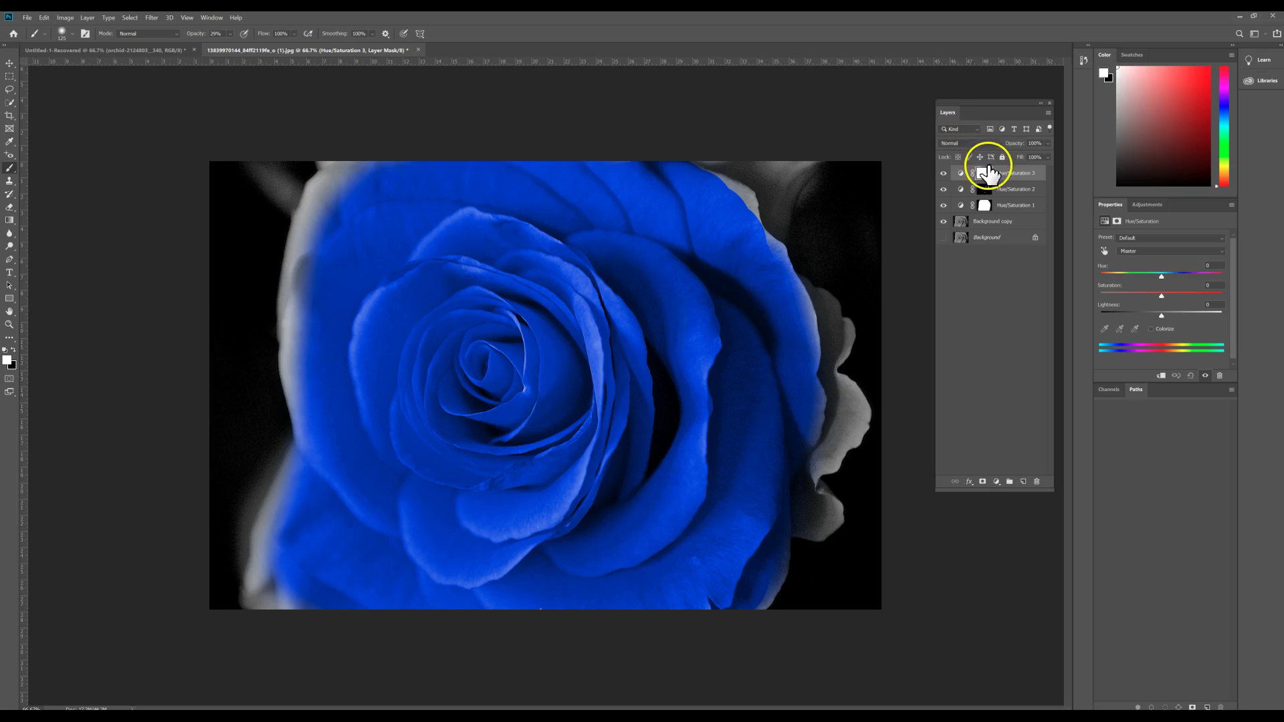
pyautogui.click(1143, 251)
pyautogui.click(1142, 250)
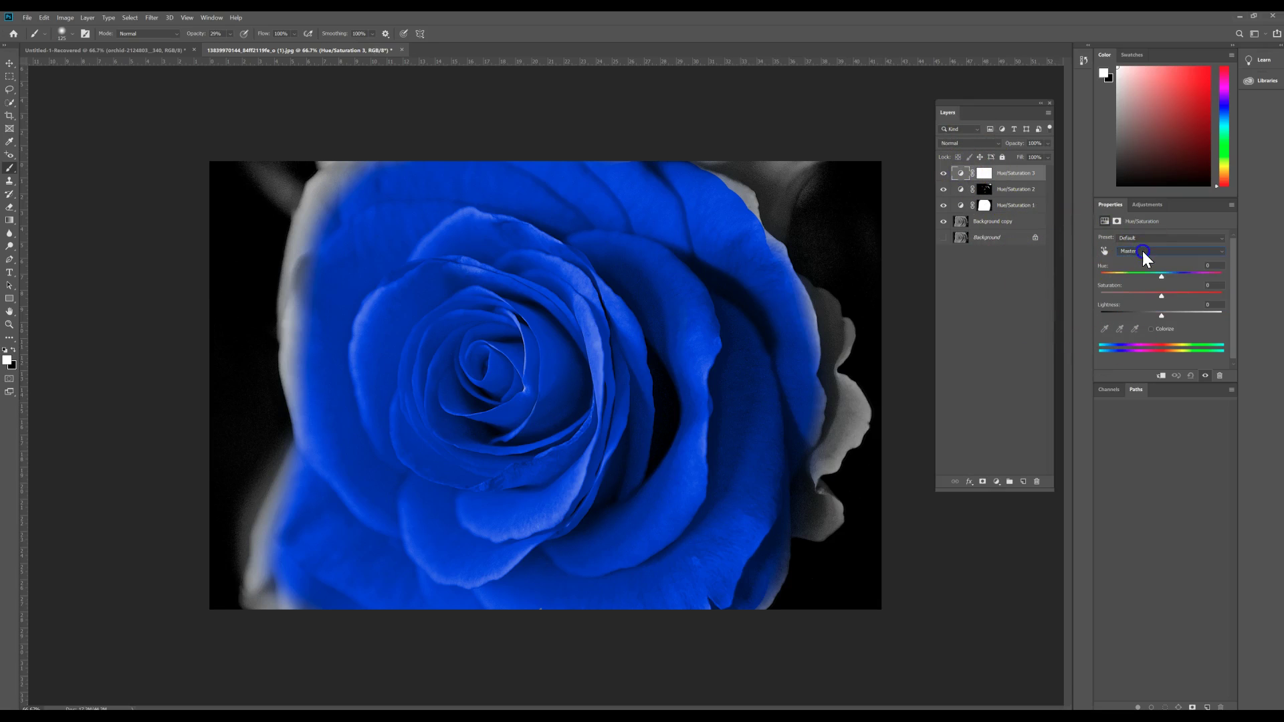
pyautogui.click(1142, 251)
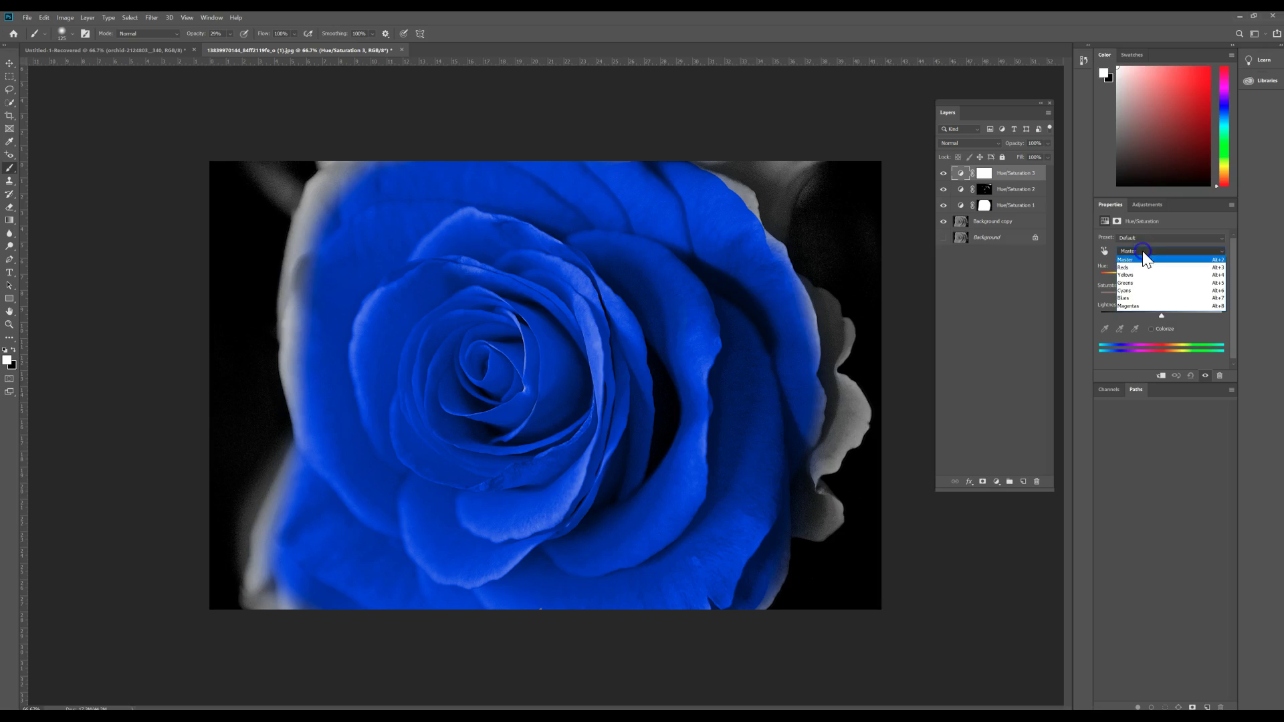
pyautogui.click(1139, 298)
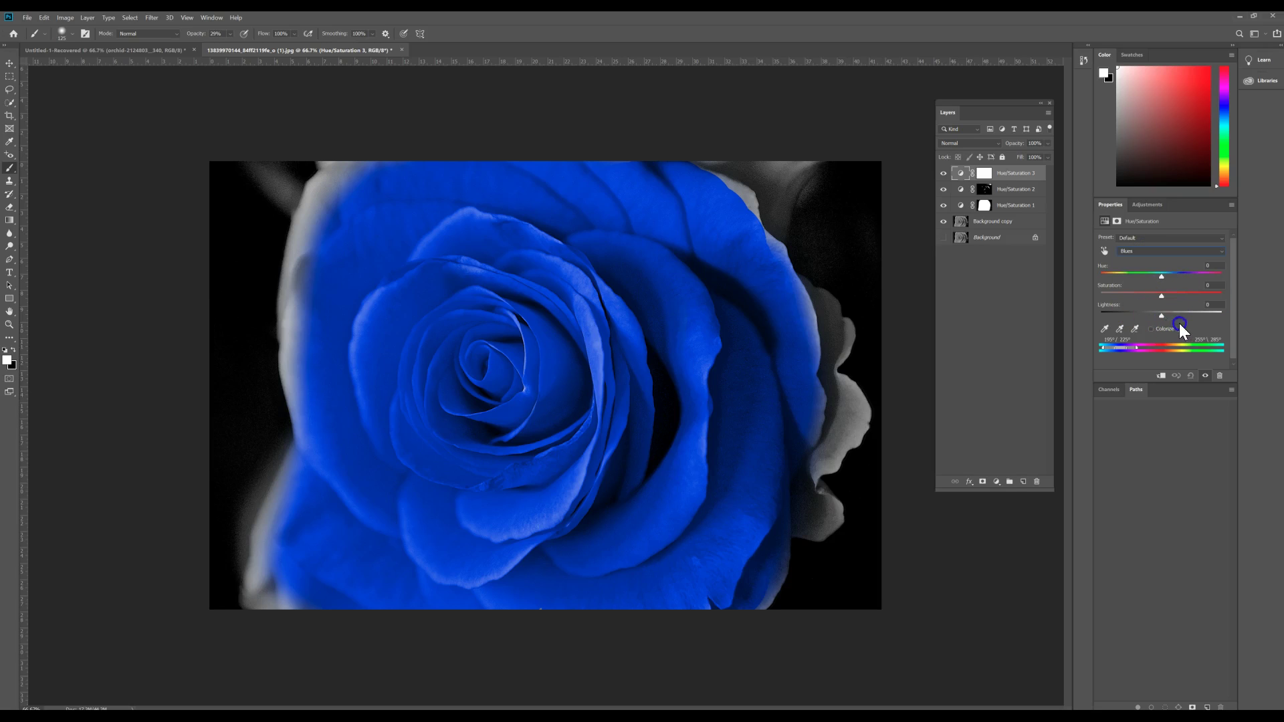
pyautogui.moveTo(1166, 316)
pyautogui.mouseDown()
pyautogui.moveTo(1194, 313)
pyautogui.moveTo(1176, 297)
pyautogui.moveTo(1184, 314)
pyautogui.mouseUp()
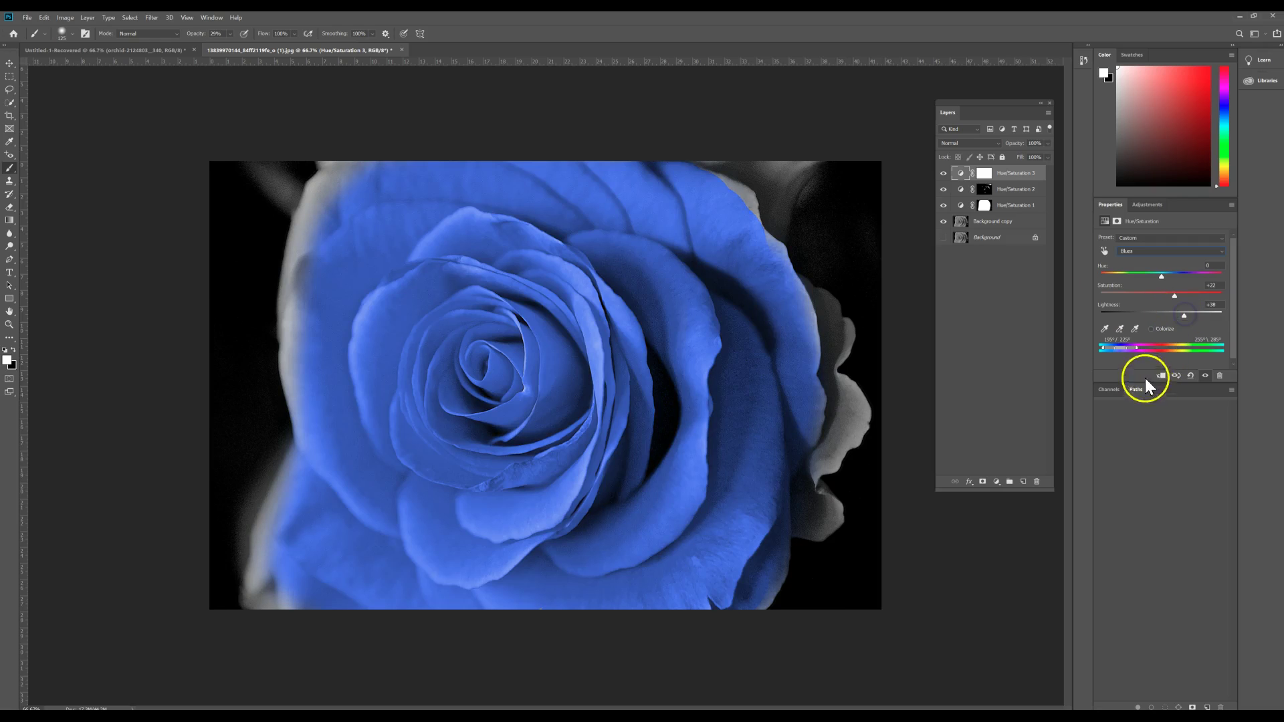
# Invert the third adjustment's layer mask to black and paint highlights onto the lower inner petals at 29% brush opacity.
pyautogui.moveTo(983, 176)
pyautogui.mouseDown()
pyautogui.moveTo(367, 69)
pyautogui.moveTo(355, 54)
pyautogui.moveTo(1002, 184)
pyautogui.mouseUp()
pyautogui.hotkey('ctrl', 'Tab')
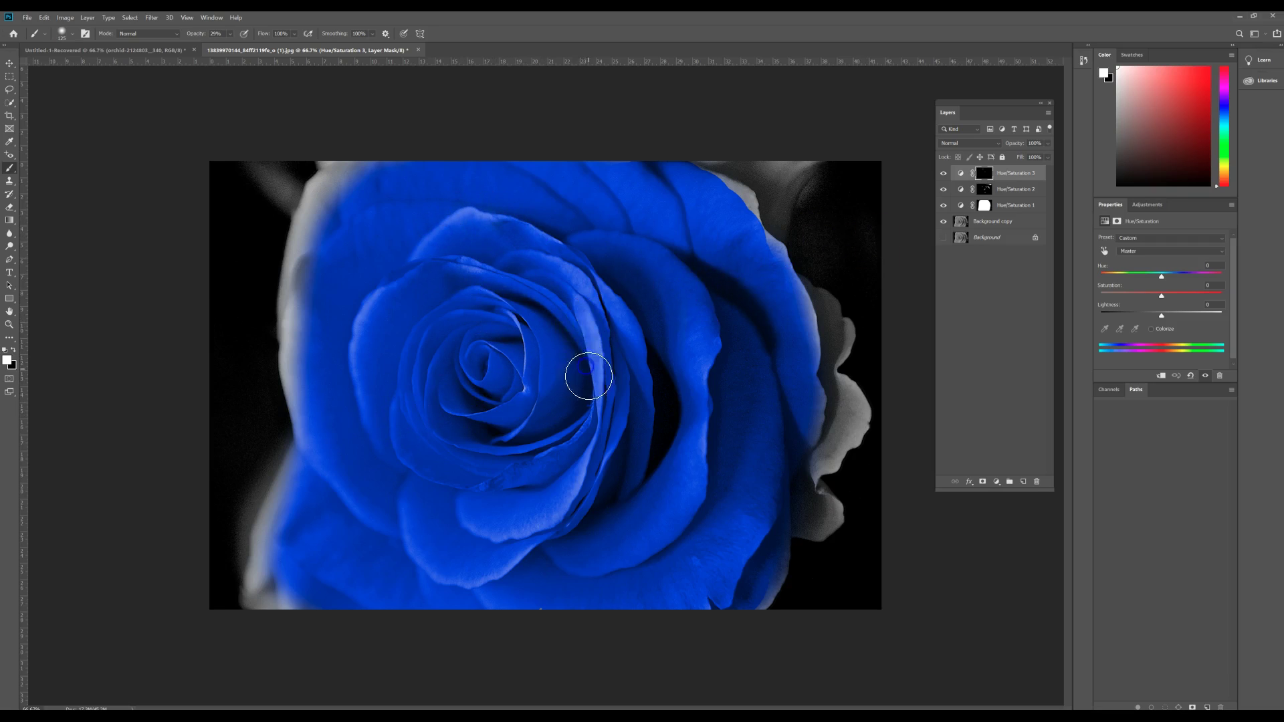
pyautogui.moveTo(622, 471)
pyautogui.mouseDown()
pyautogui.moveTo(584, 469)
pyautogui.moveTo(541, 527)
pyautogui.moveTo(563, 506)
pyautogui.moveTo(492, 528)
pyautogui.mouseUp()
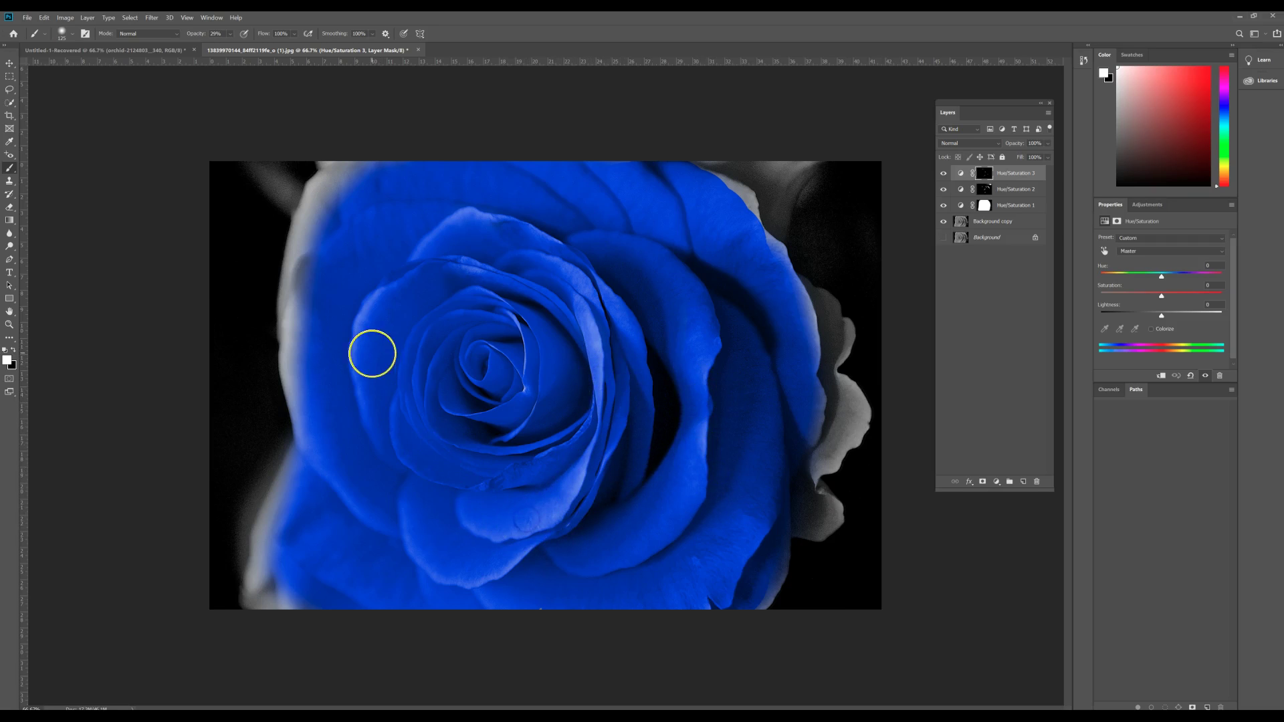
# Add a Color Balance adjustment layer and shift its Shadows tone toward cyan, green and yellow, with green at +53.
pyautogui.click(995, 482)
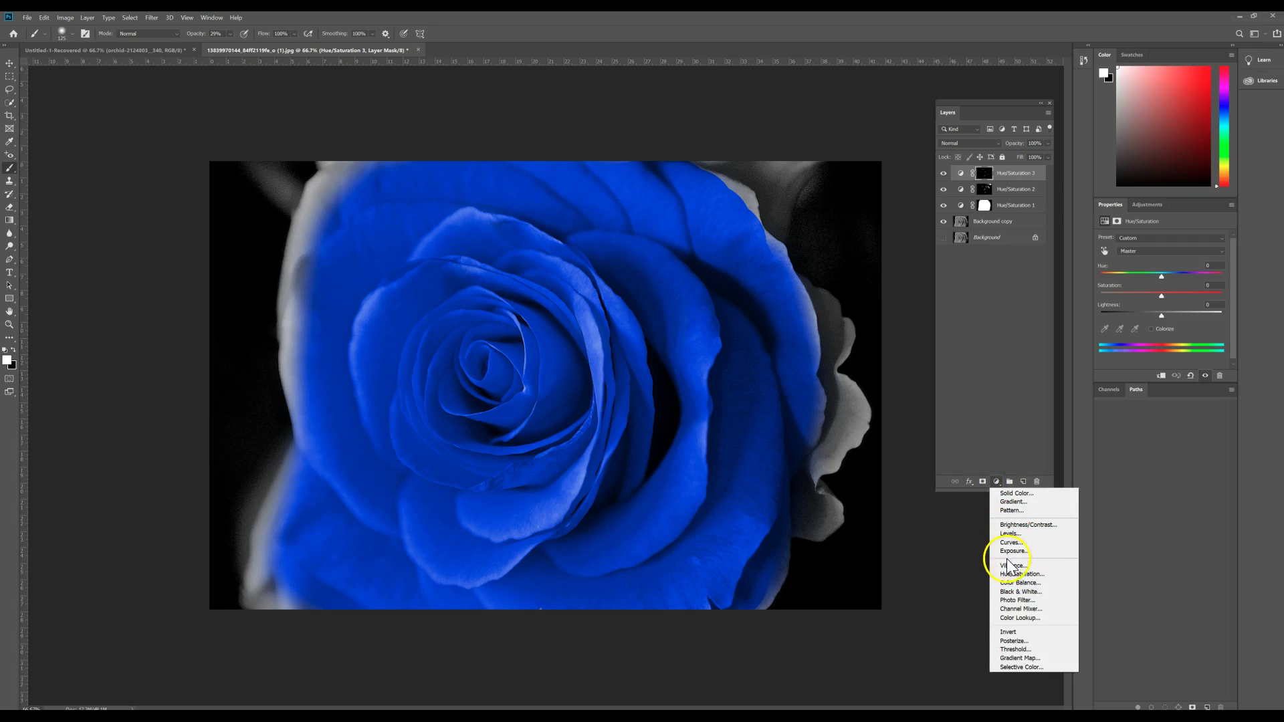
pyautogui.click(1013, 583)
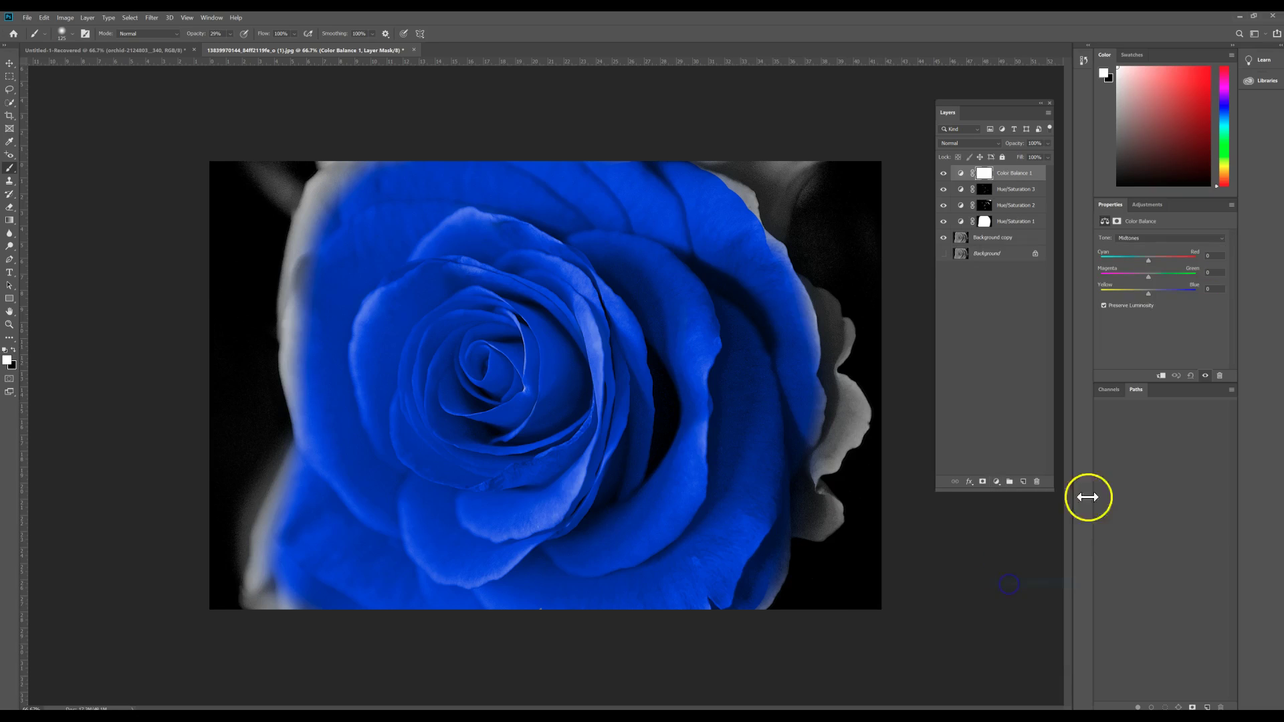
pyautogui.click(1159, 241)
pyautogui.click(1157, 247)
pyautogui.moveTo(1142, 258); pyautogui.dragTo(1185, 281)
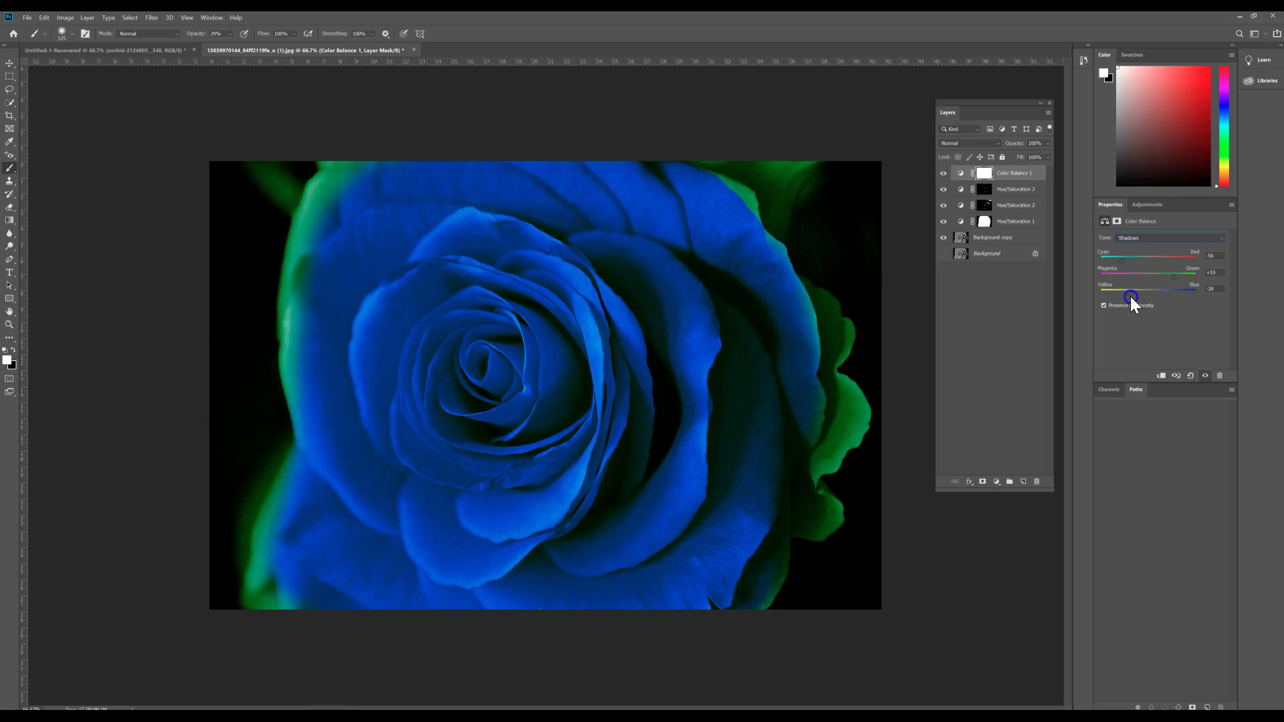
pyautogui.moveTo(1133, 296); pyautogui.dragTo(1135, 296)
# Invert the Color Balance mask to black and paint it with an enlarged brush to tint the rose's inner petals.
pyautogui.click(982, 174)
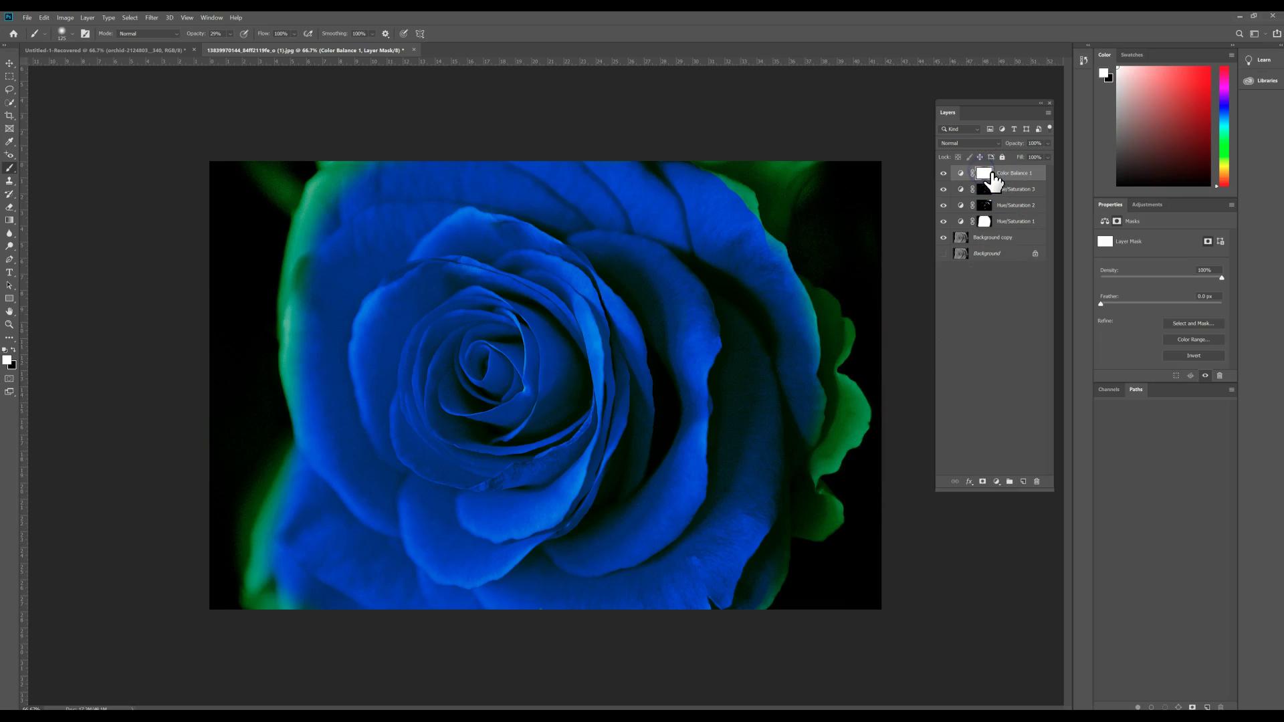
pyautogui.hotkey('ctrl', 'i')
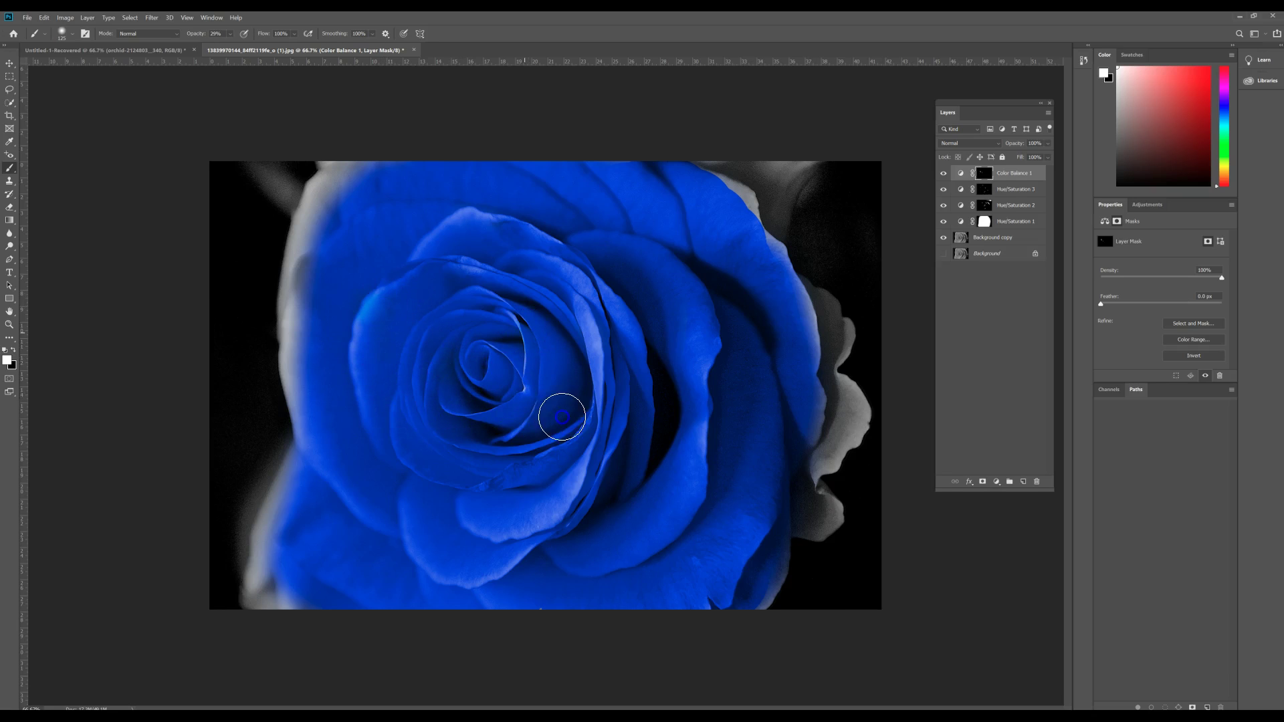
pyautogui.press(']')
pyautogui.press(']')
pyautogui.press(']')
pyautogui.press(']')
pyautogui.press(']')
pyautogui.press(']')
pyautogui.press(']')
pyautogui.press(']')
pyautogui.press(']')
pyautogui.press(']')
pyautogui.press(']')
pyautogui.press(']')
pyautogui.press(']')
pyautogui.press(']')
pyautogui.press(']')
pyautogui.press(']')
pyautogui.press(']')
pyautogui.press(']')
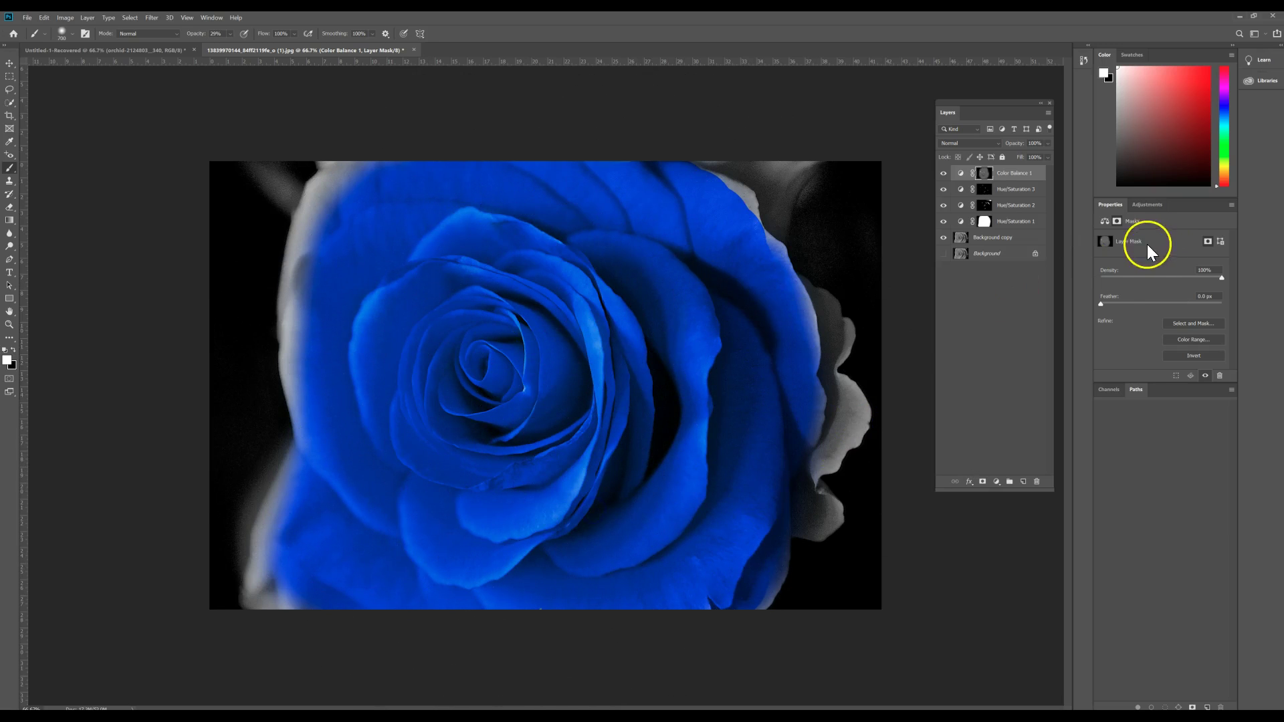
# Open the list of new fill and adjustment layers.
pyautogui.click(995, 481)
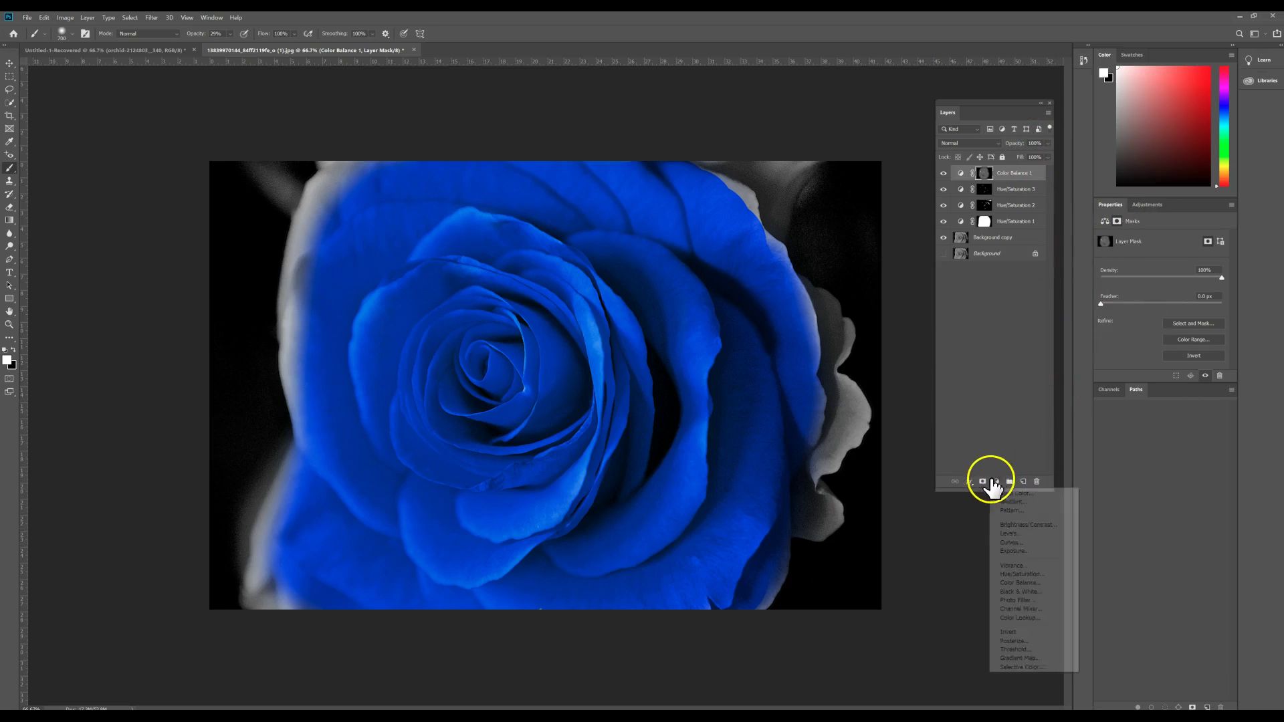